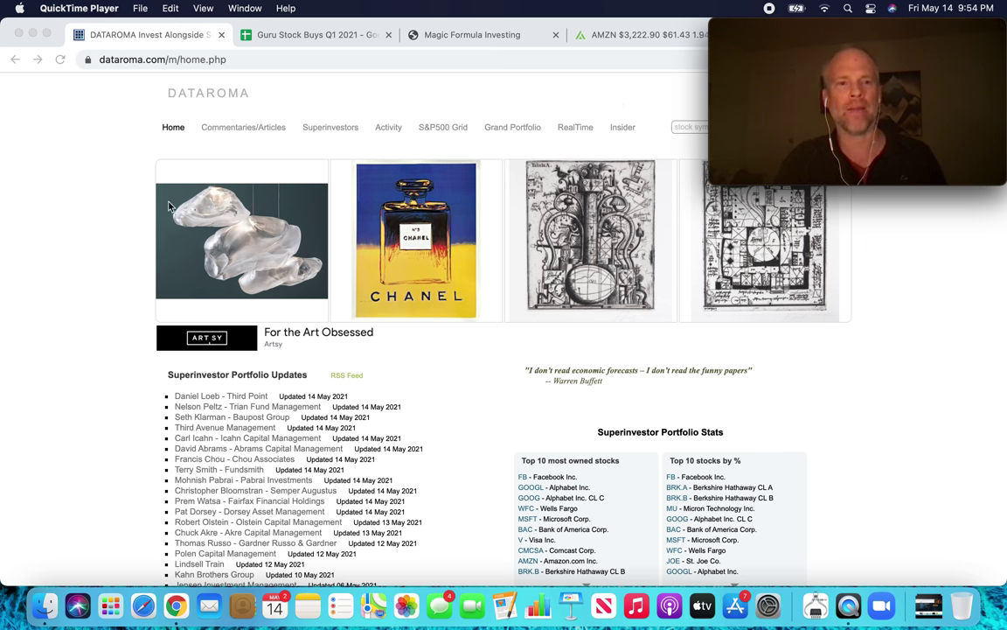
Check the Guru Stock Buys Q1 2021 spreadsheet, then return to Dataroma's superinvestor list
left_click(64, 371)
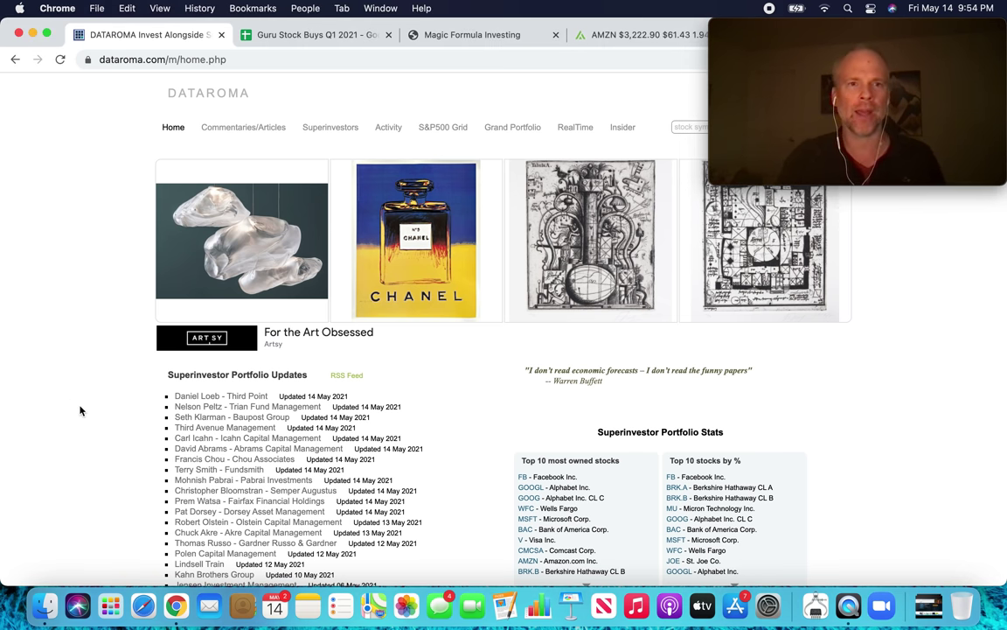
scroll(79, 409, "down", 3)
scroll(79, 409, "down", 2)
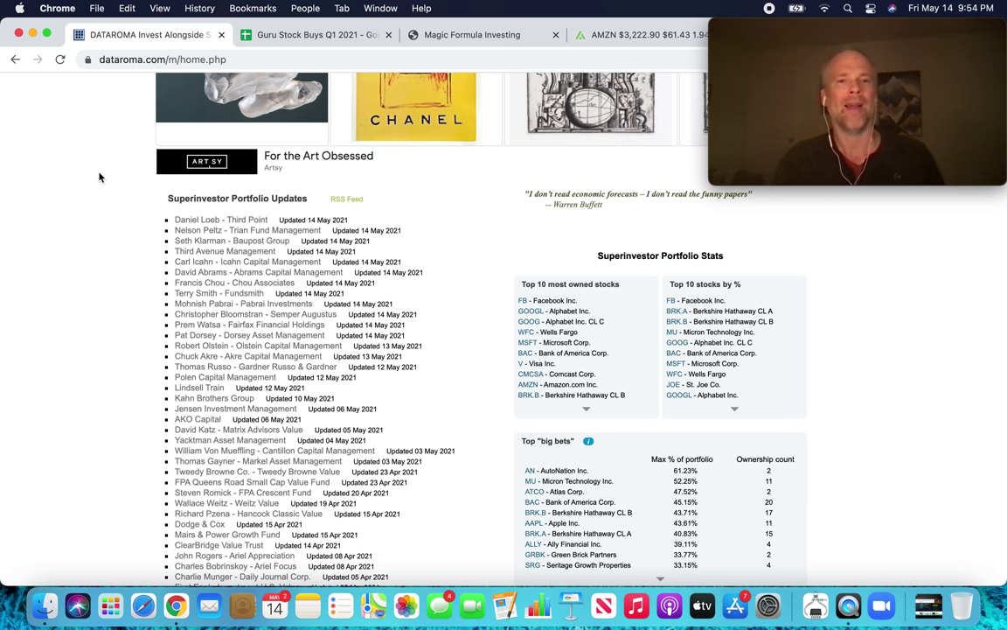
left_click(288, 35)
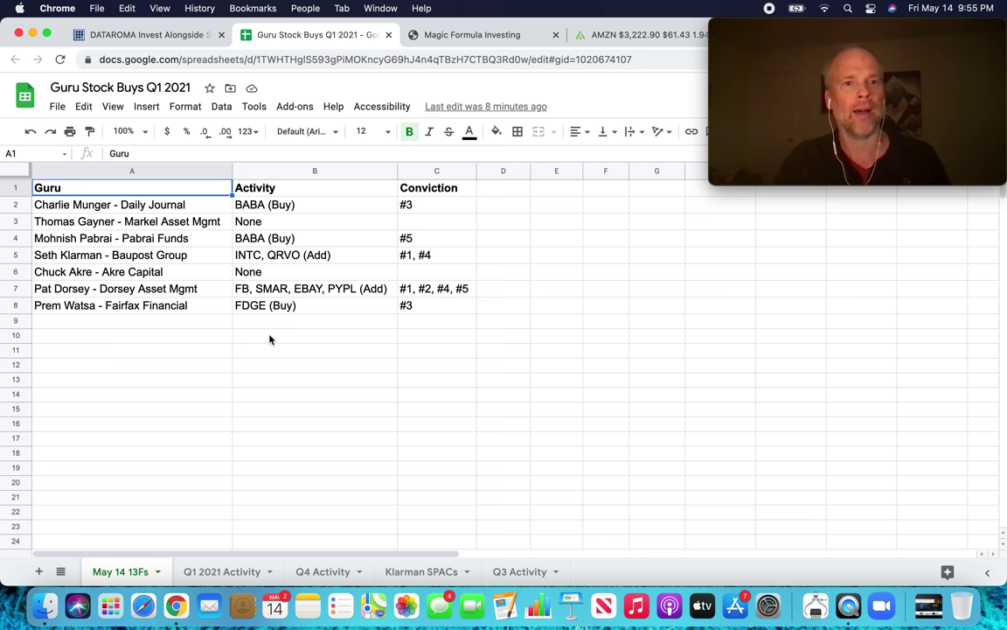
left_click(171, 40)
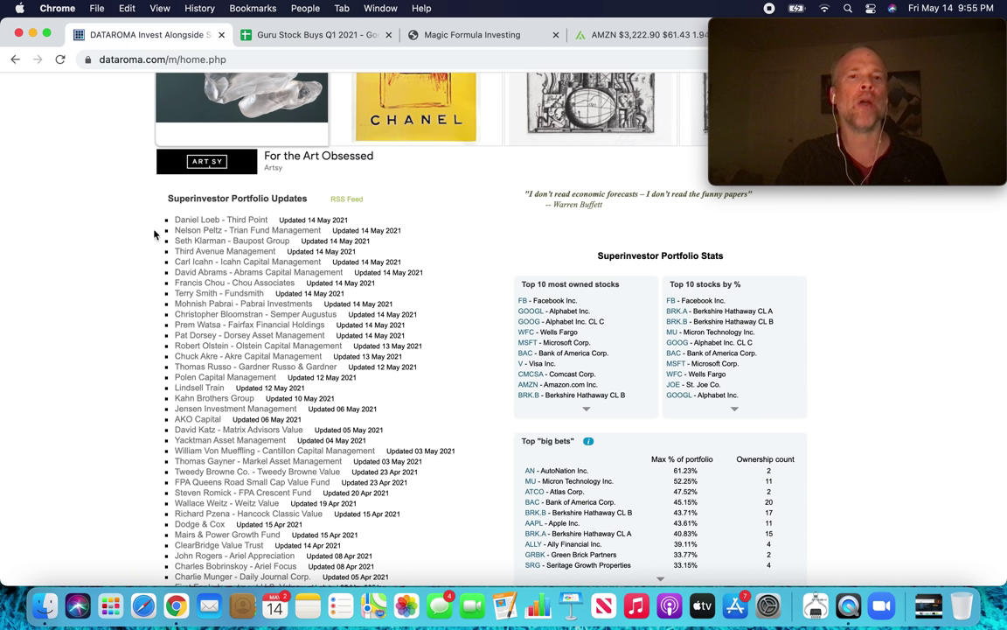
Open Pabrai Investments' Q1 2021 holdings (MU, SRG, BABA) and dismiss the pop-up ad
scroll(197, 311, "down", 3)
left_click(201, 310)
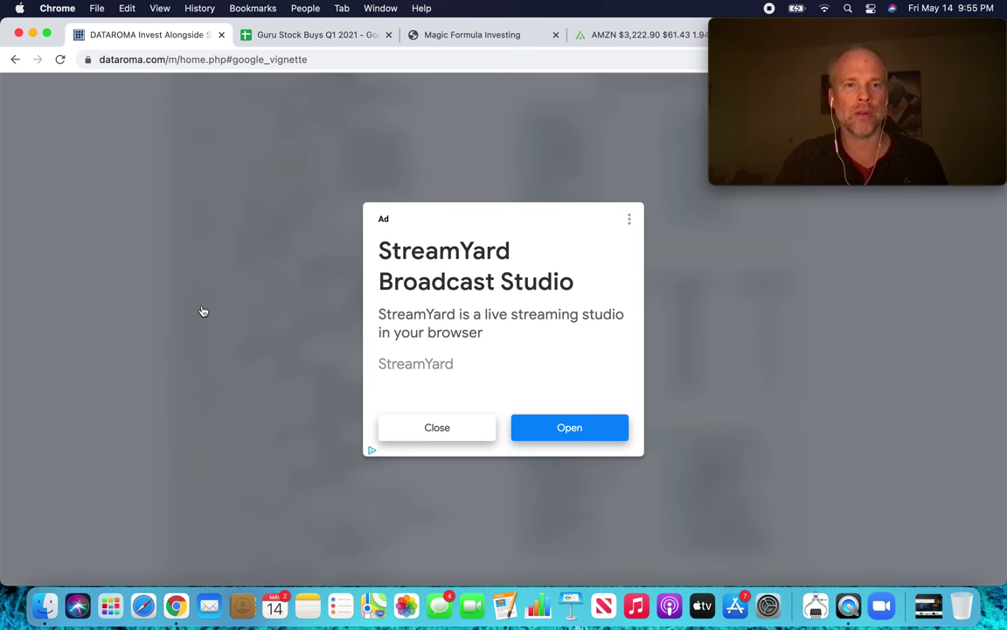
left_click(445, 427)
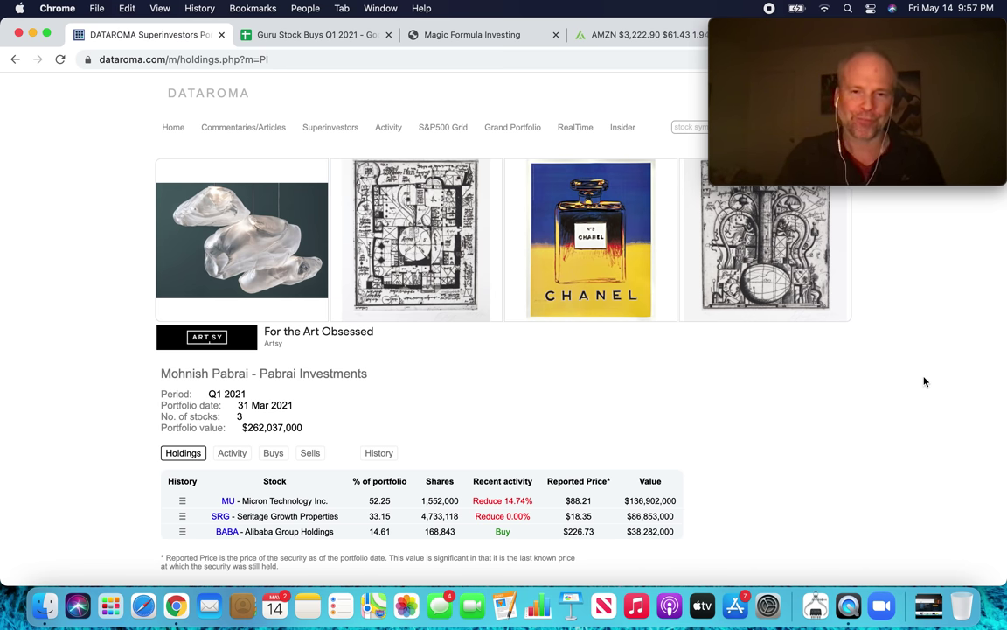
scroll(925, 381, "up", 1)
scroll(924, 381, "down", 1)
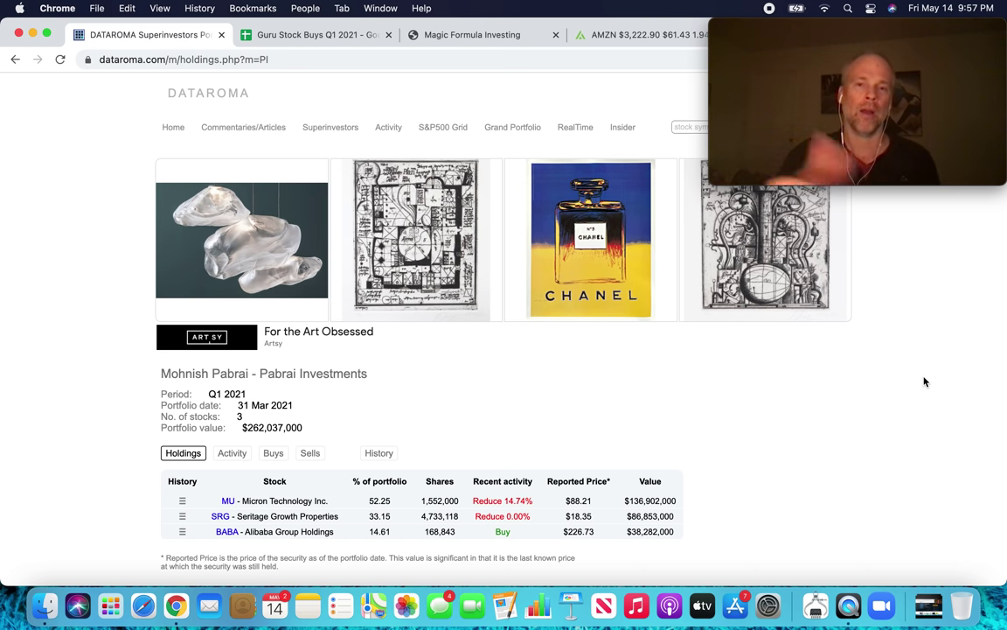
In TIKR's investing gurus, open Pabrai Investment Funds' nine holdings, led by MU at 32.22%
left_click(644, 39)
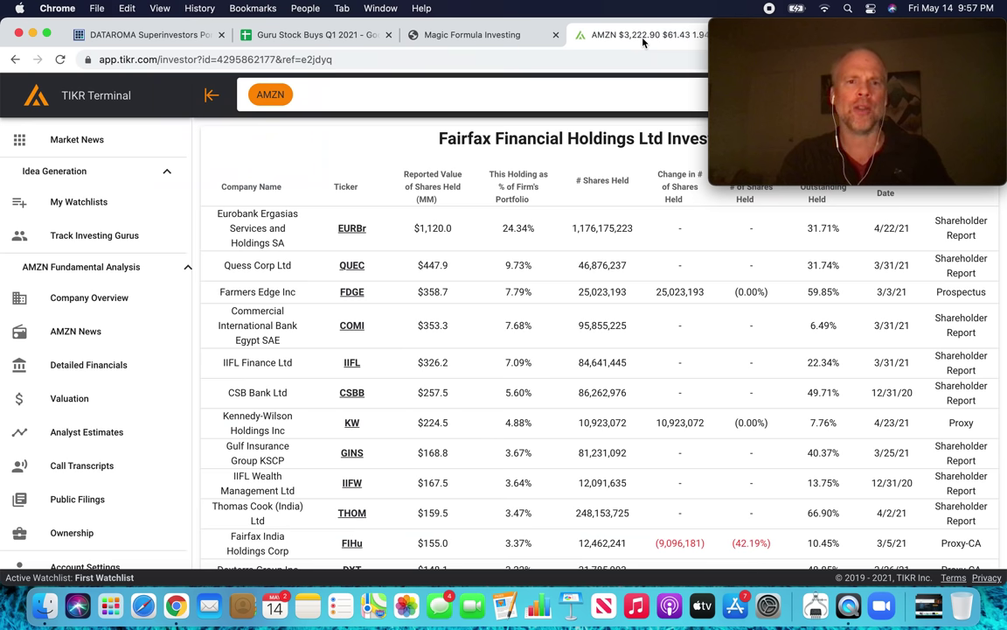
left_click(105, 238)
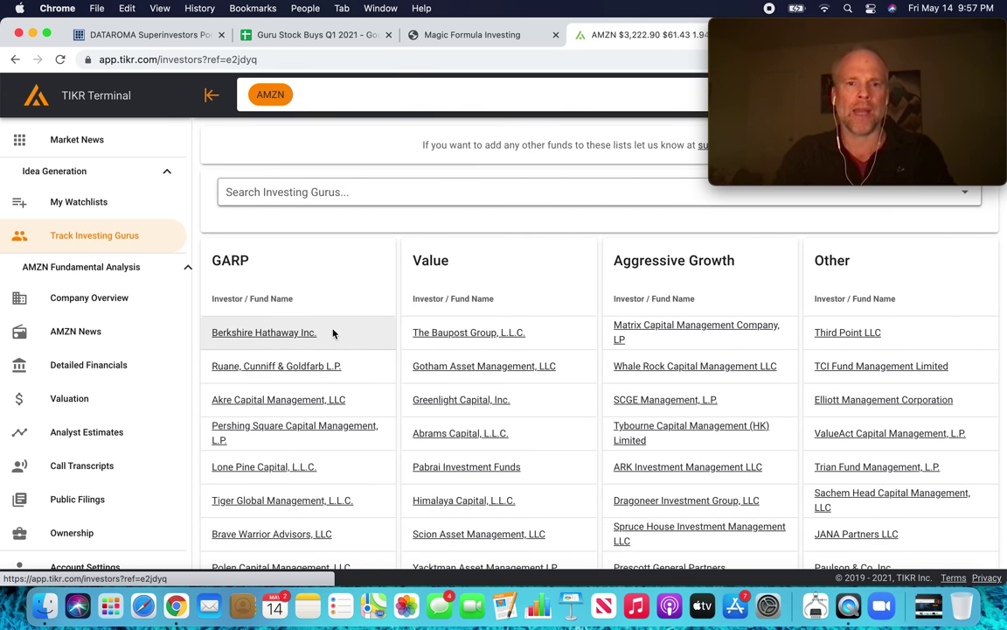
left_click(443, 467)
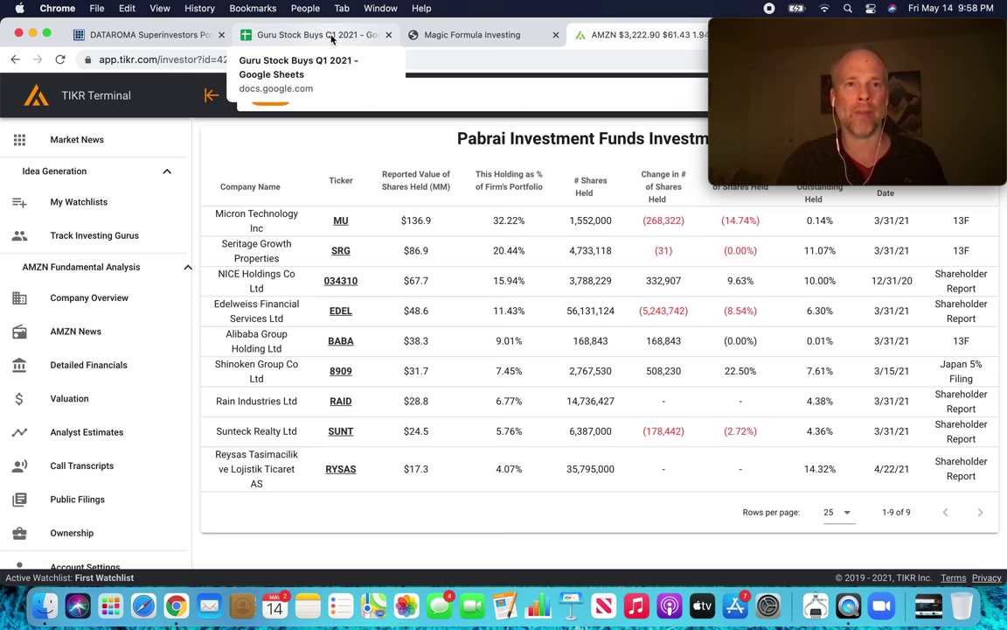
Check the tracker's Baupost Group entry 'INTC, QRVO (Add)', then go back to Dataroma
left_click(276, 36)
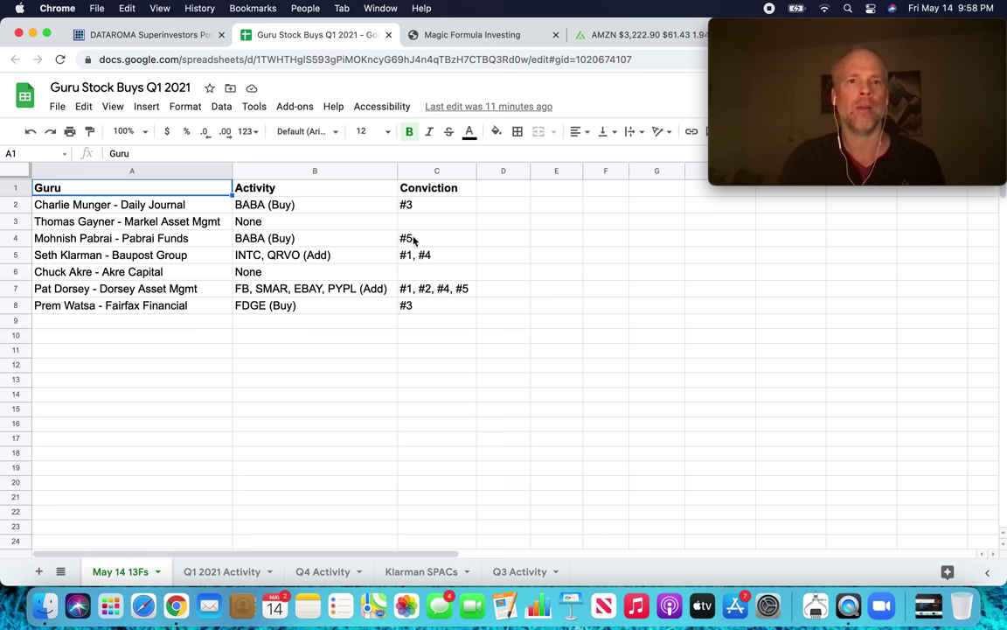
left_click(349, 256)
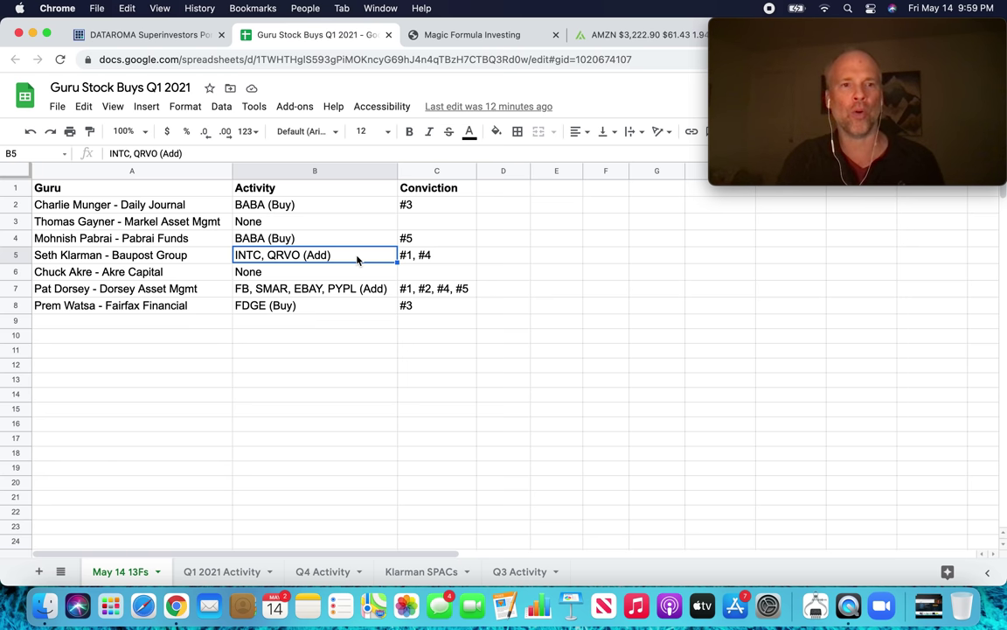
left_click(177, 39)
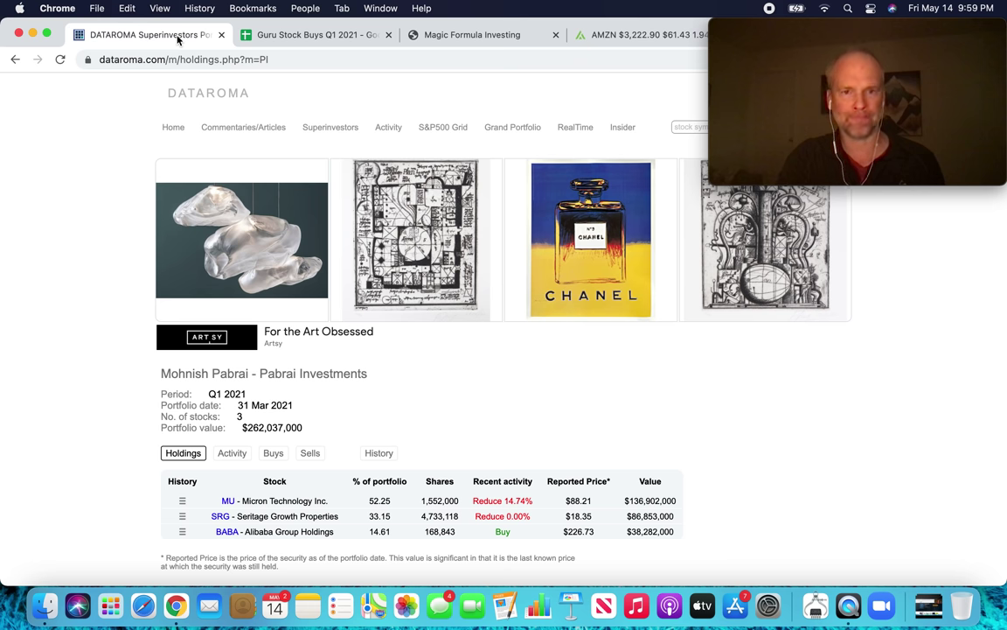
Review Baupost Group's Q1 2021 holdings on Dataroma to confirm the INTC and QRVO adds
left_click(14, 61)
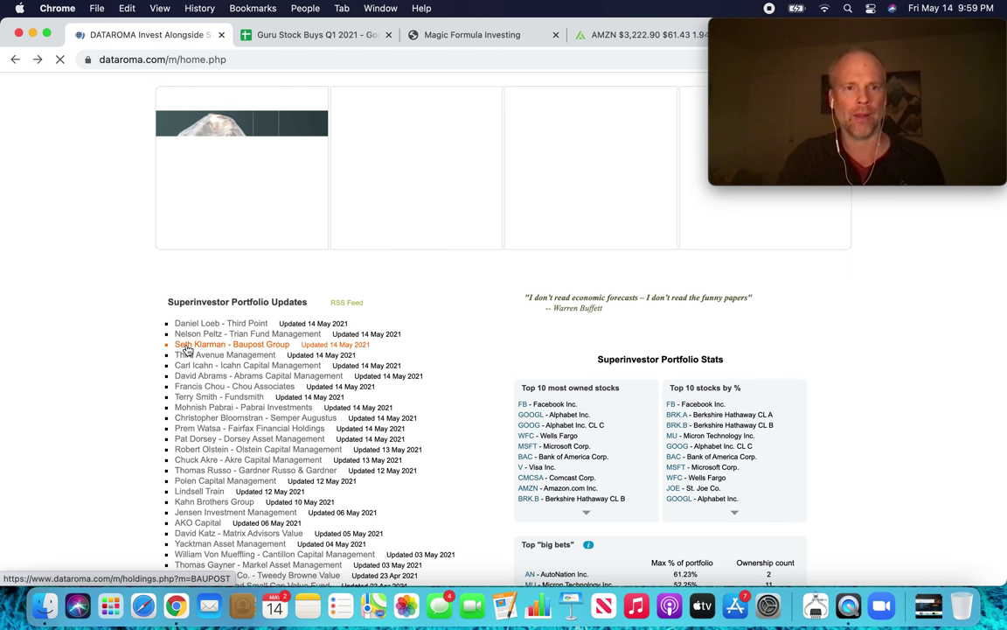
left_click(187, 348)
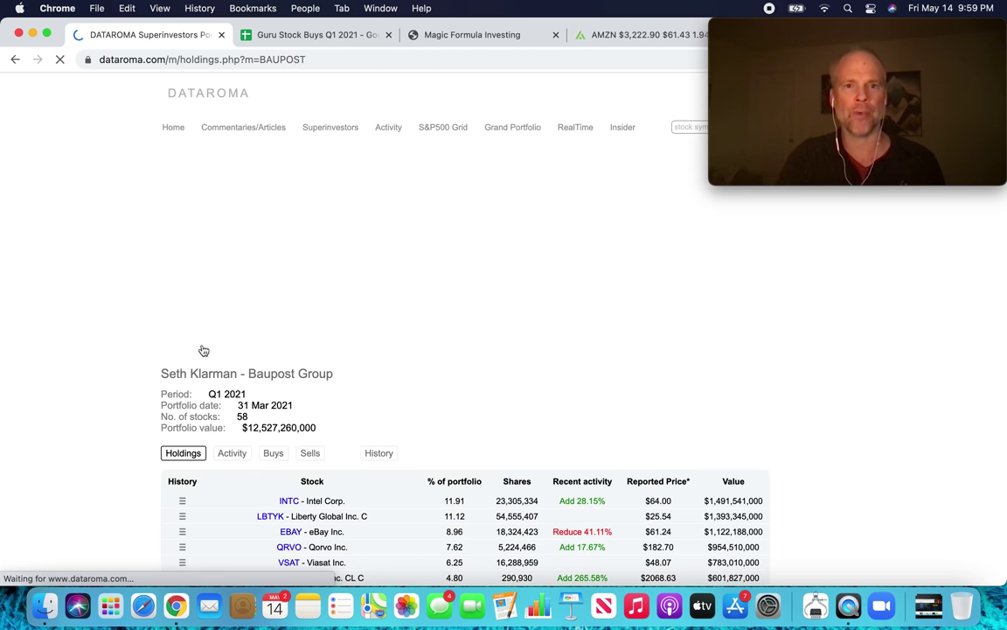
scroll(857, 468, "down", 2)
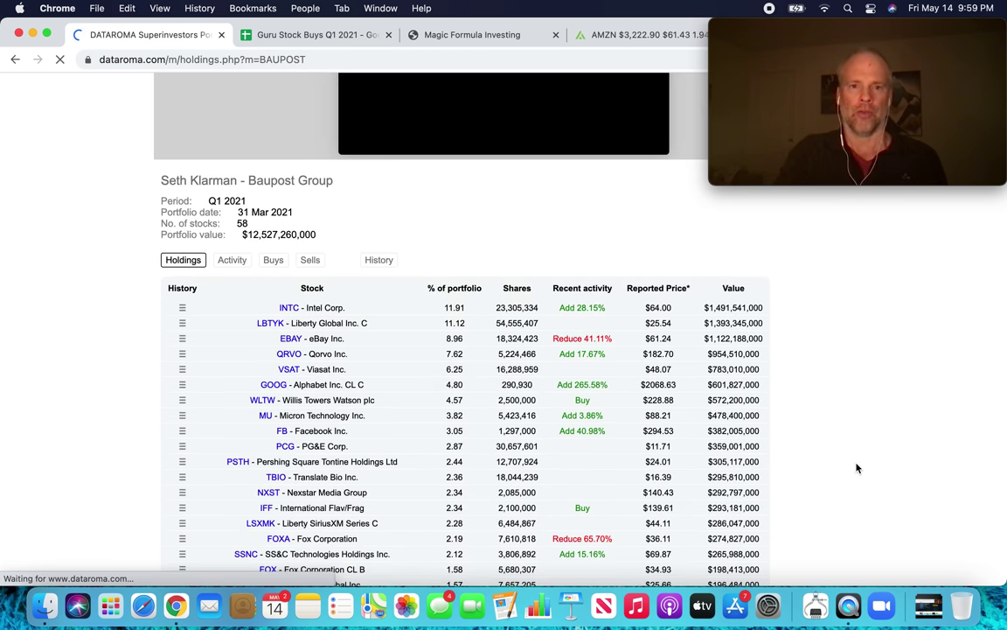
scroll(857, 468, "down", 8)
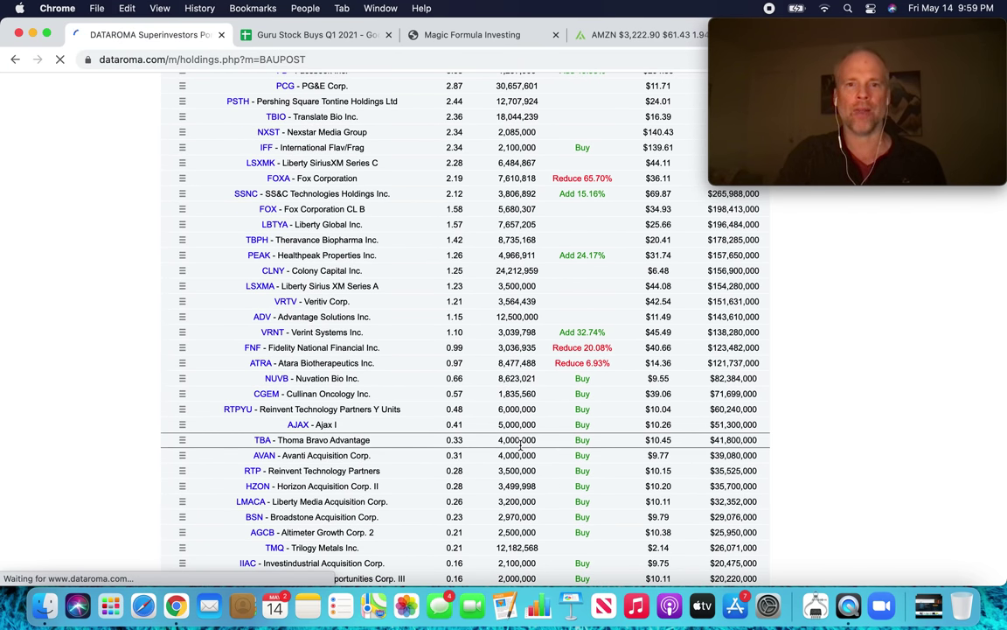
scroll(805, 400, "up", 3)
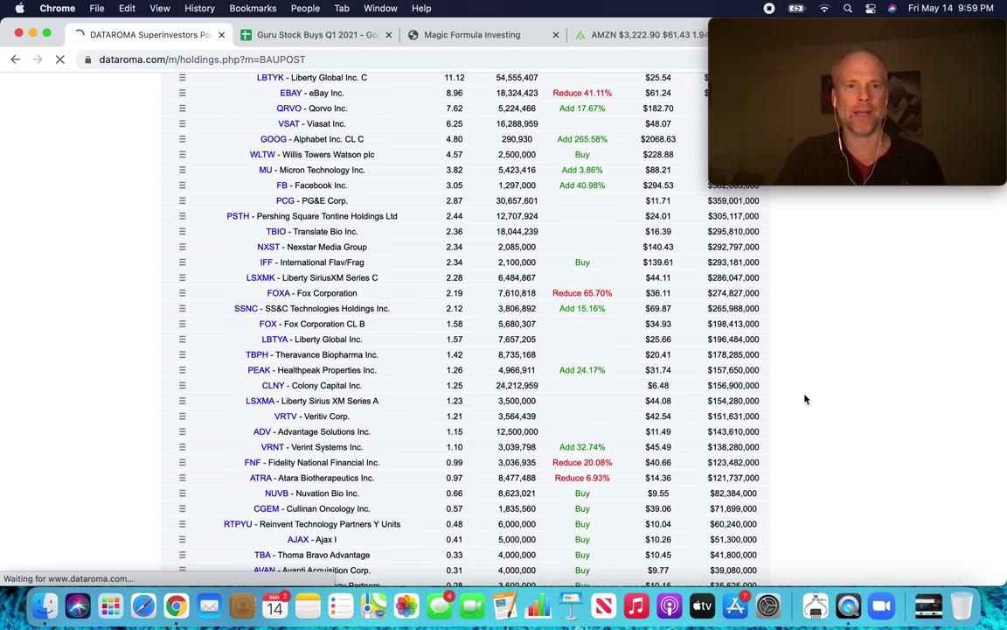
scroll(806, 400, "up", 5)
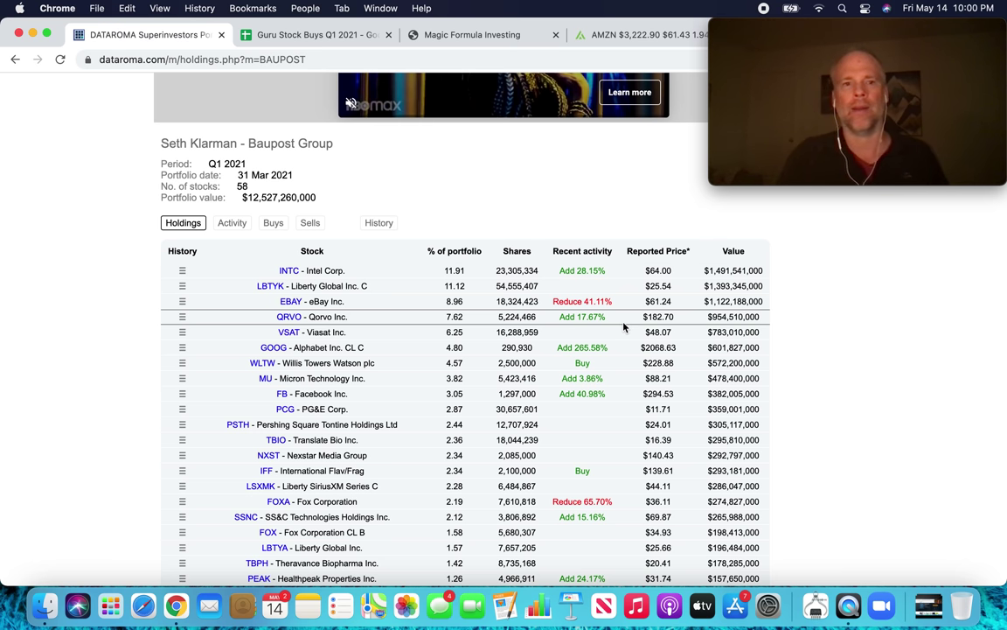
left_click(322, 35)
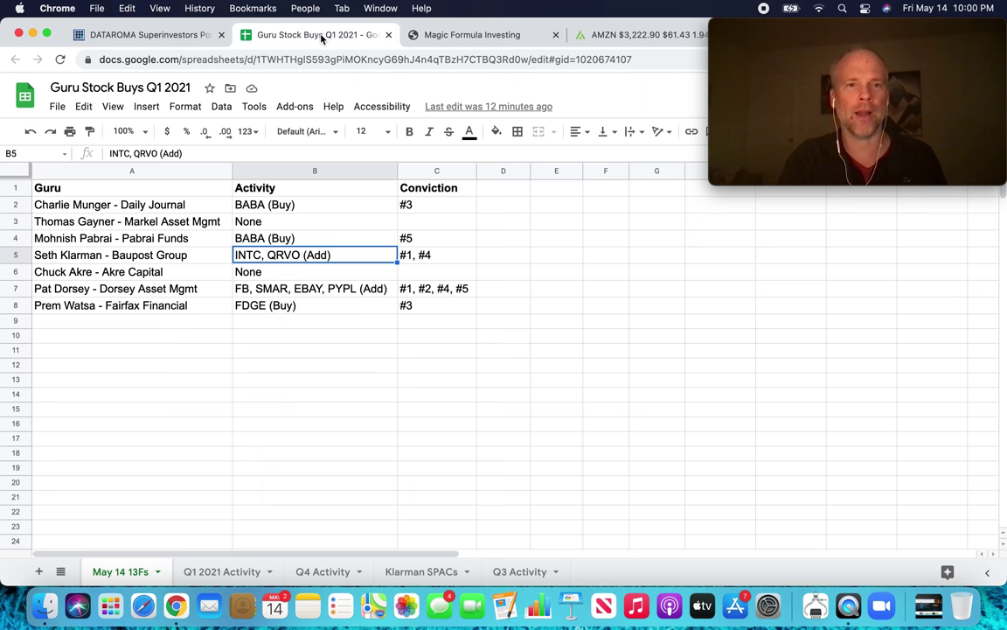
Inspect the Dorsey Asset Mgmt entry adding FB, SMAR, EBAY and PYPL
left_click(304, 290)
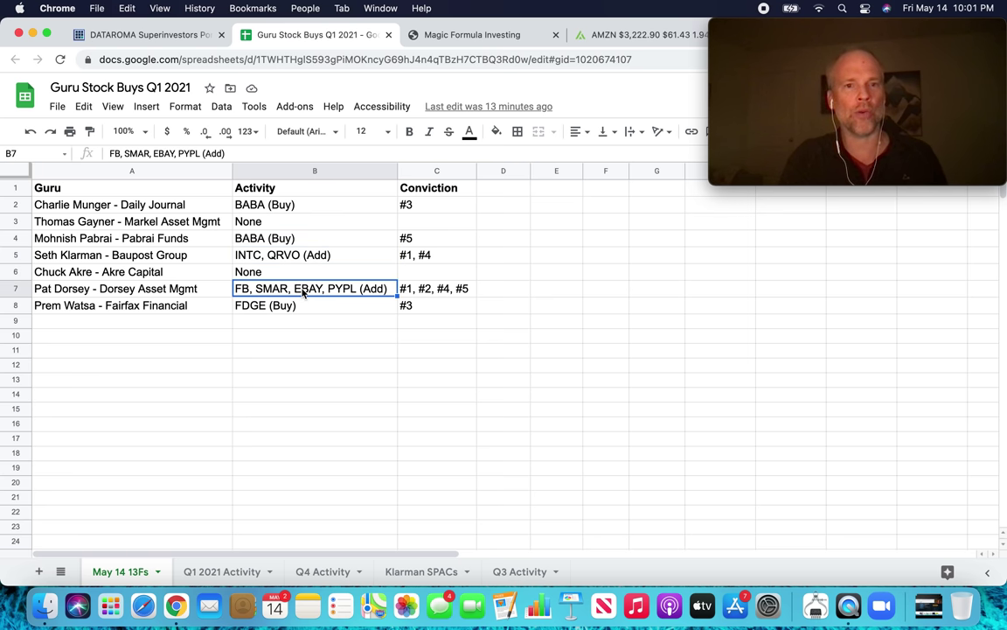
left_click(140, 35)
left_click(15, 59)
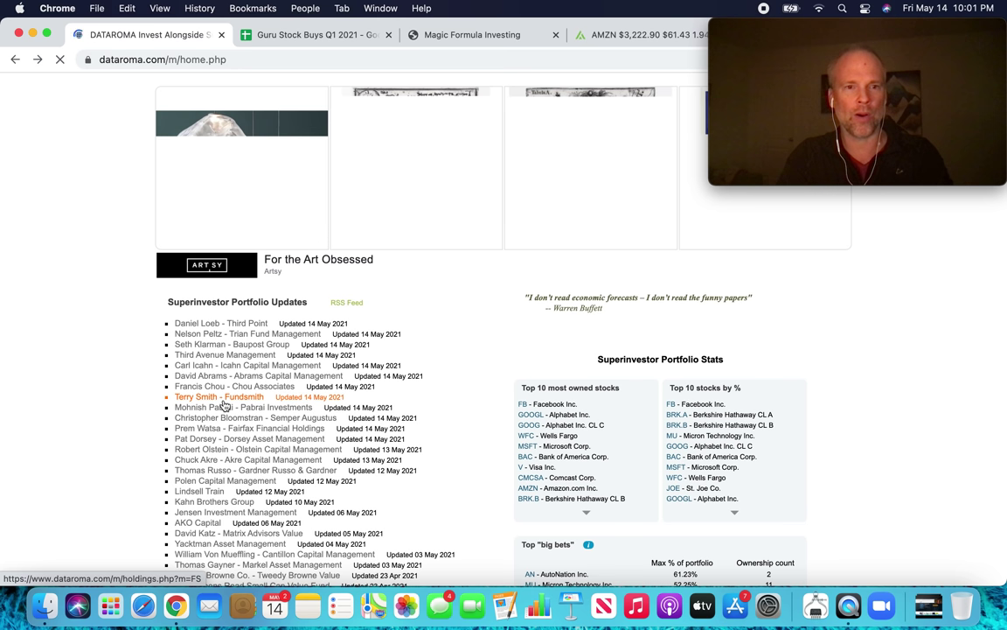
left_click(195, 442)
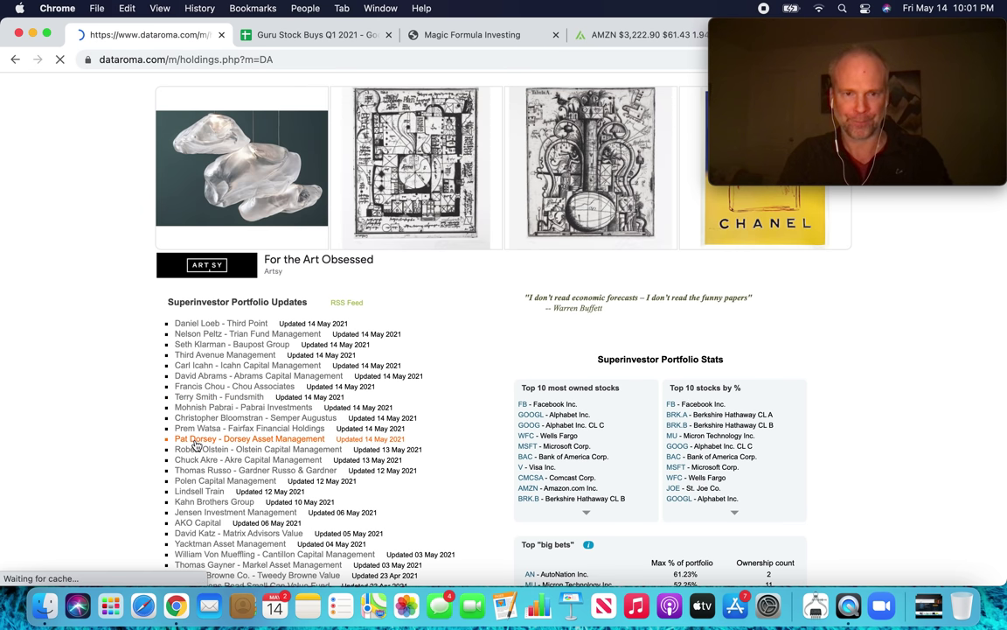
scroll(787, 444, "down", 5)
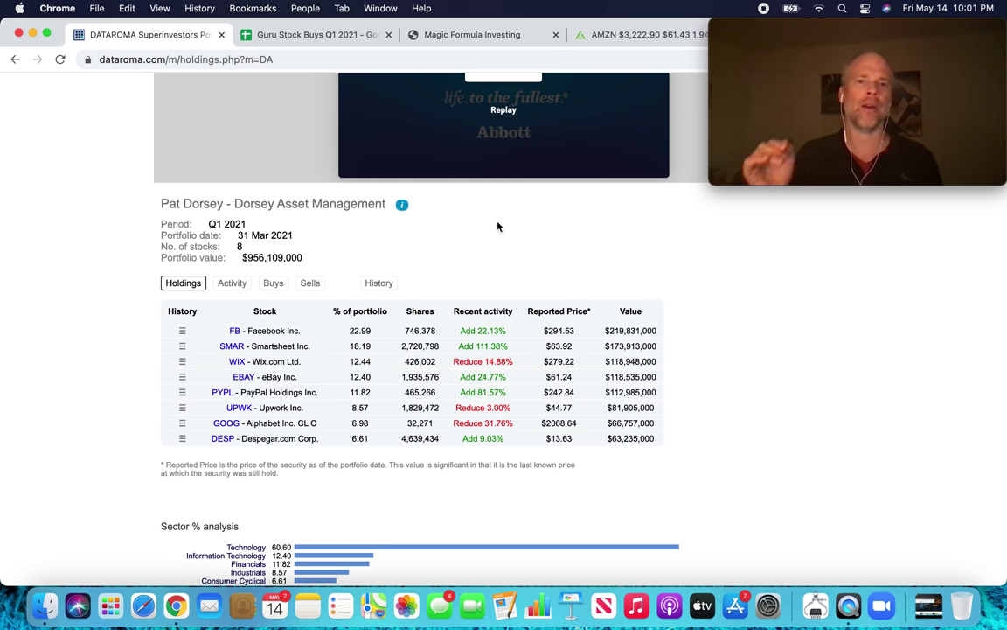
left_click(286, 34)
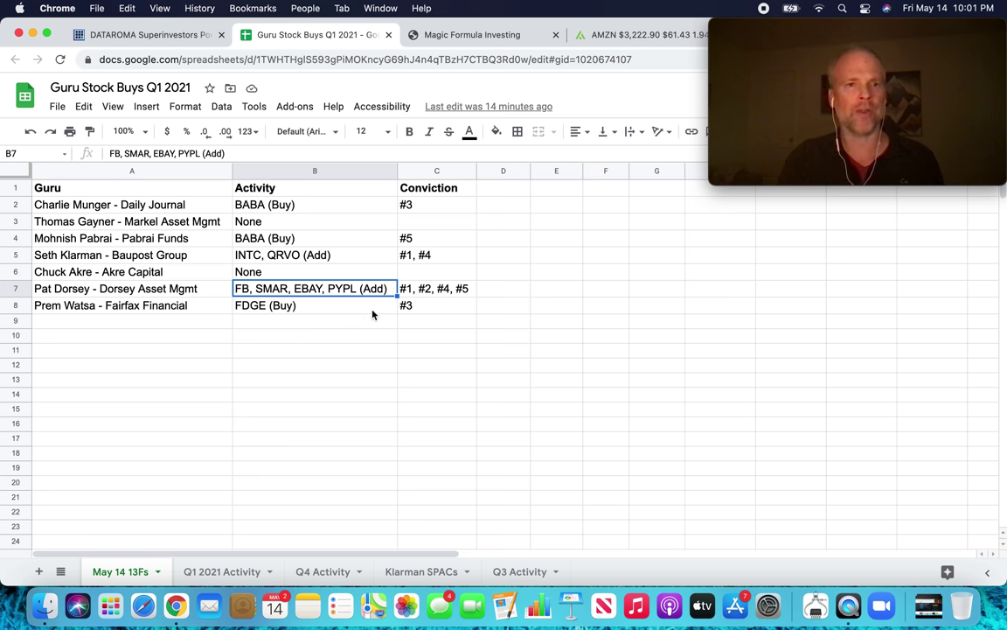
Select Fairfax's FDGE (Buy) entry, then open Fairfax Financial Holdings' Q1 2021 portfolio on Dataroma
left_click(311, 309)
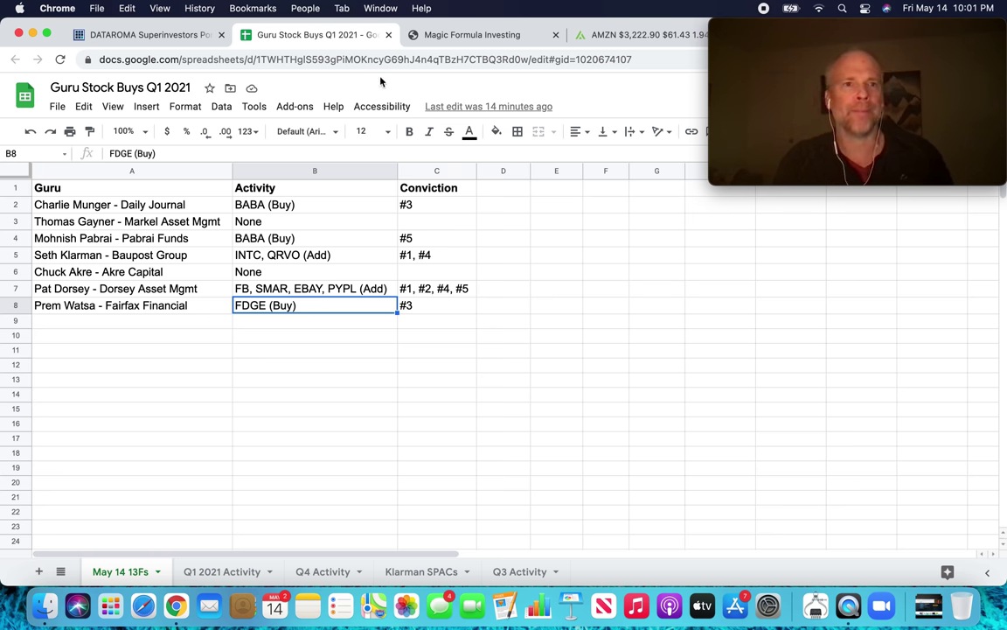
left_click(191, 34)
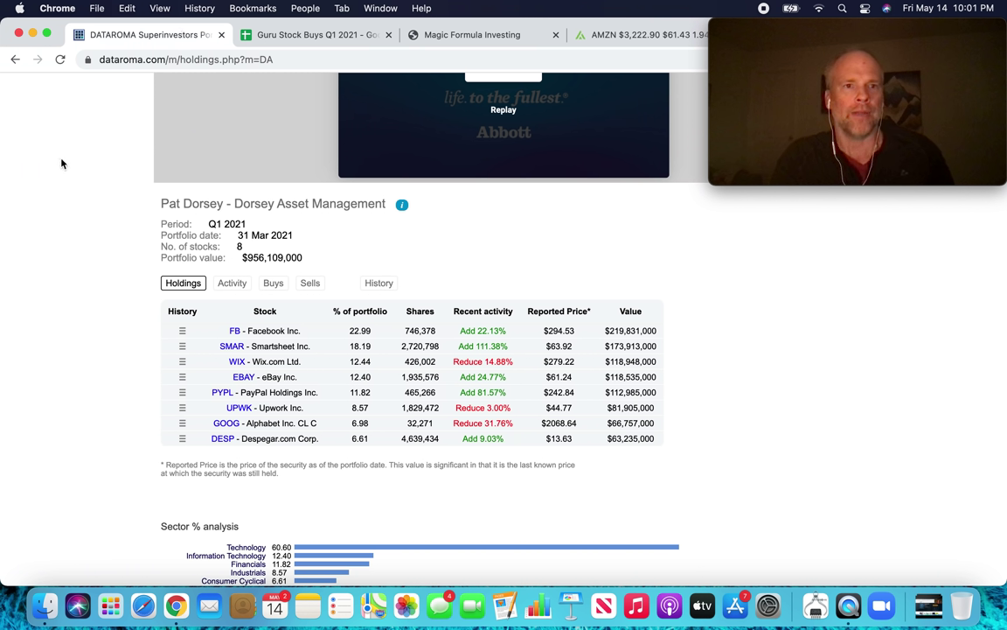
left_click(15, 59)
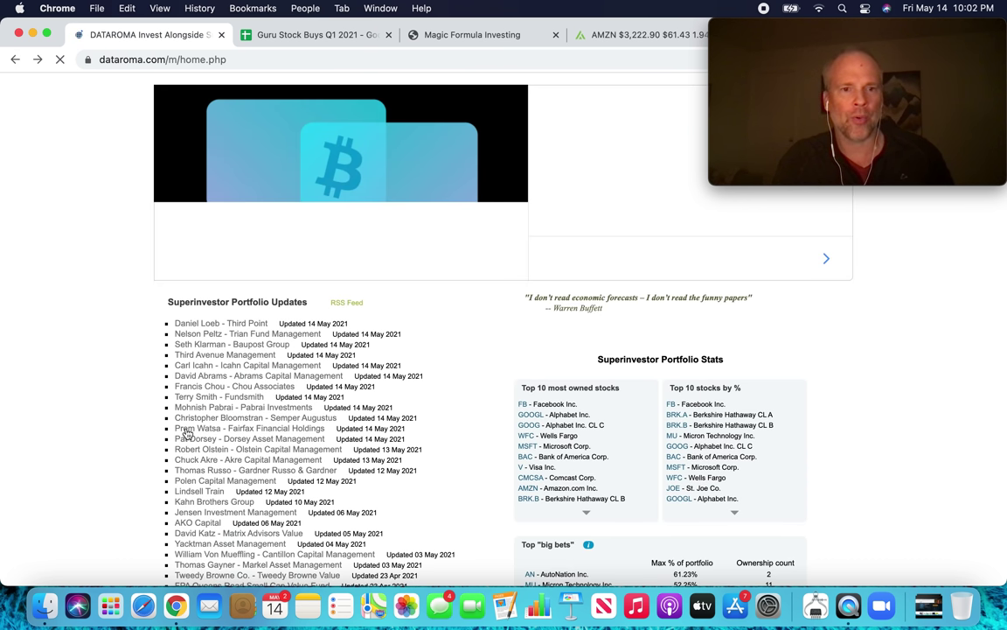
left_click(201, 429)
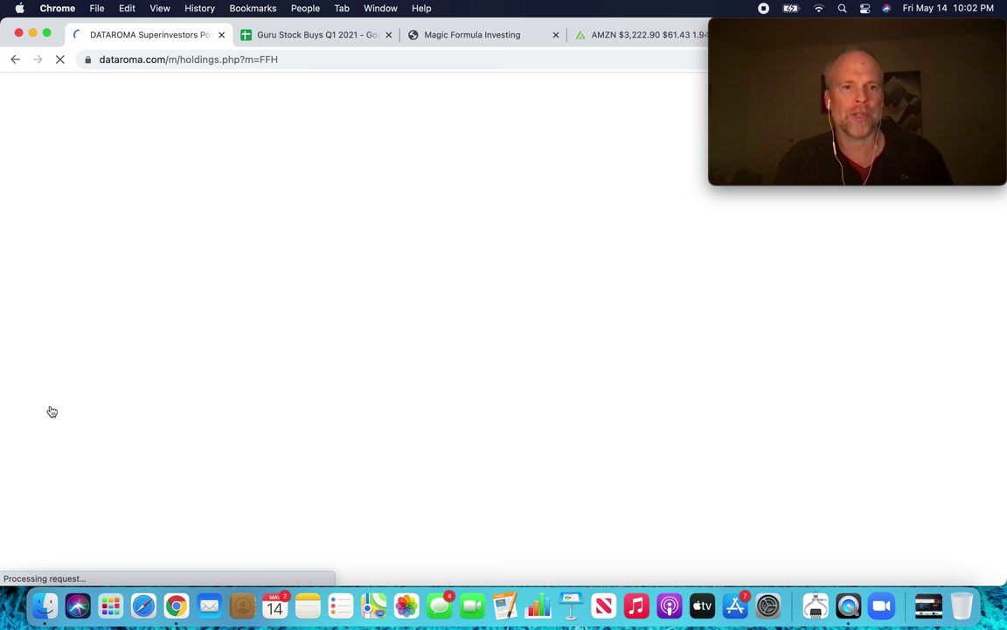
scroll(78, 477, "down", 3)
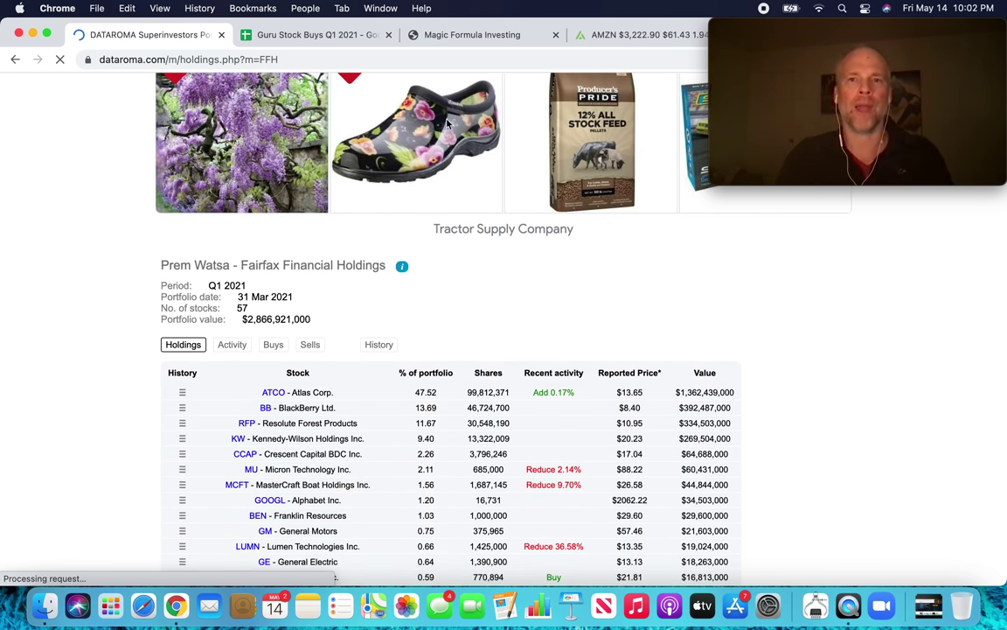
left_click(594, 37)
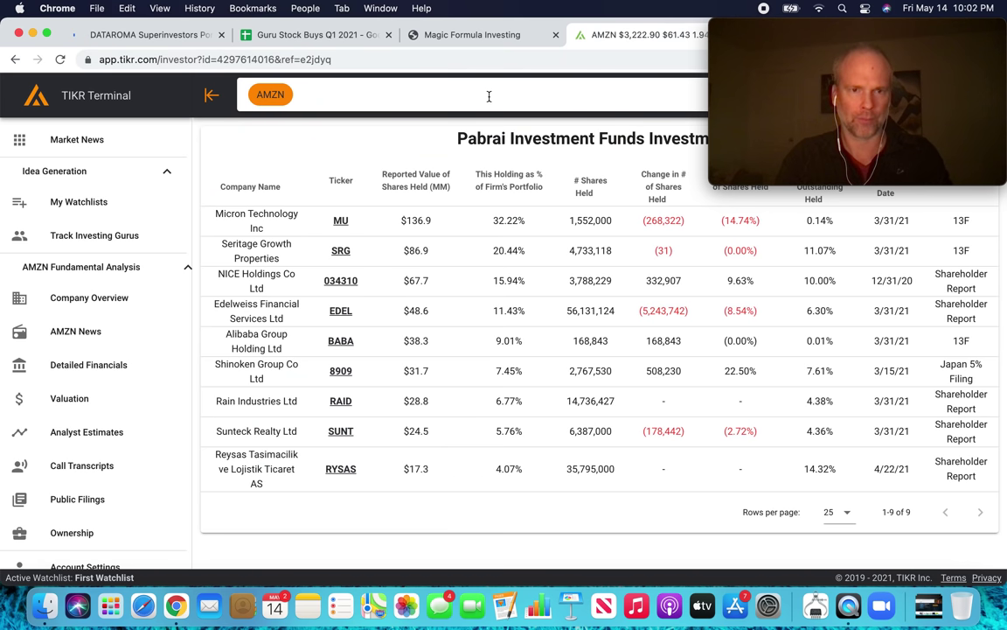
Search TIKR gurus for 'fairfax' and view Fairfax Financial Holdings Ltd's holdings with FDGE
left_click(107, 238)
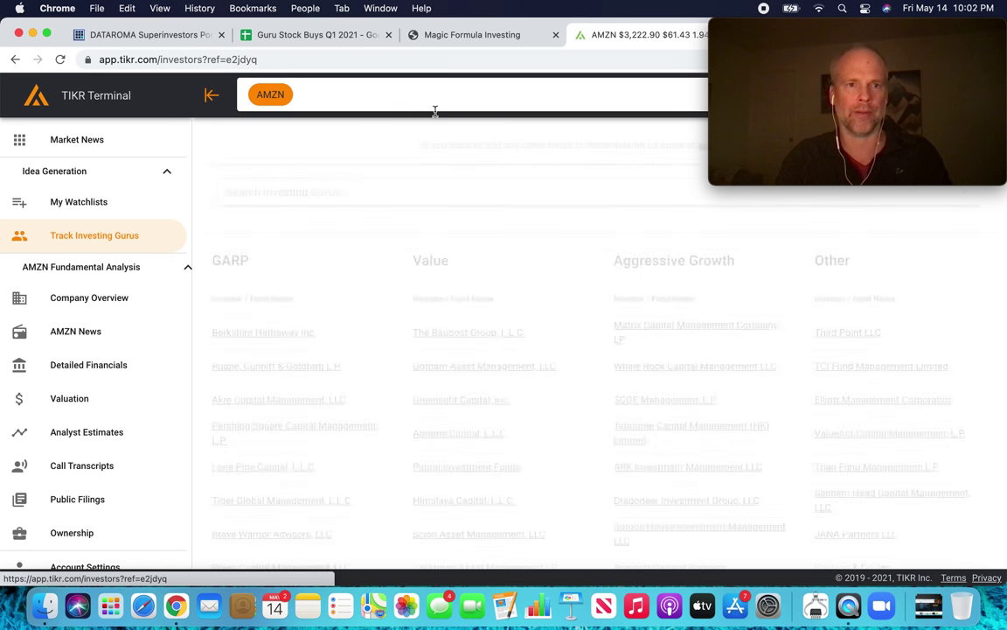
left_click(358, 189)
type("fairfax")
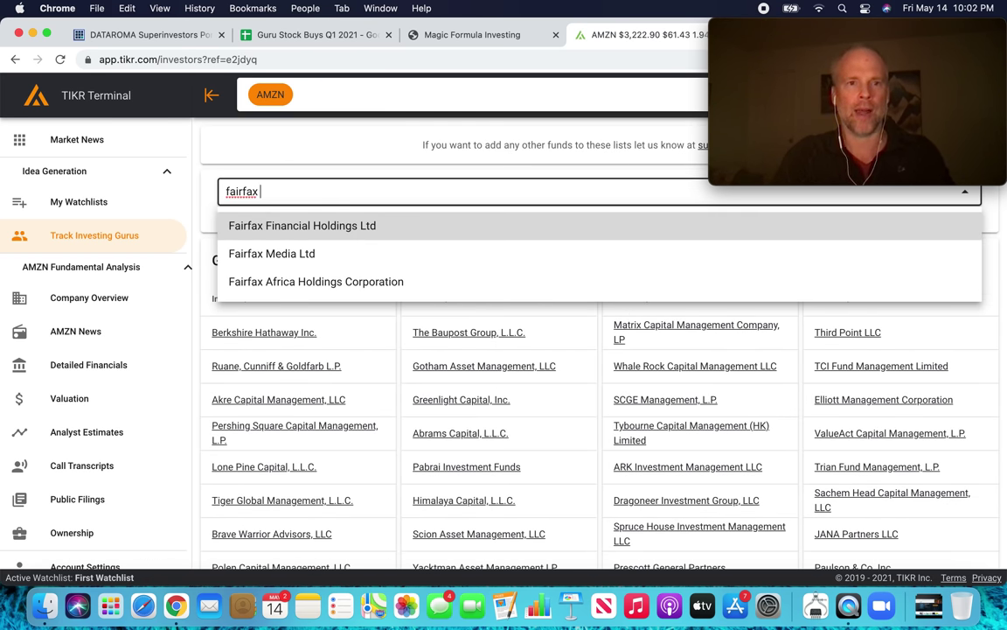
left_click(346, 227)
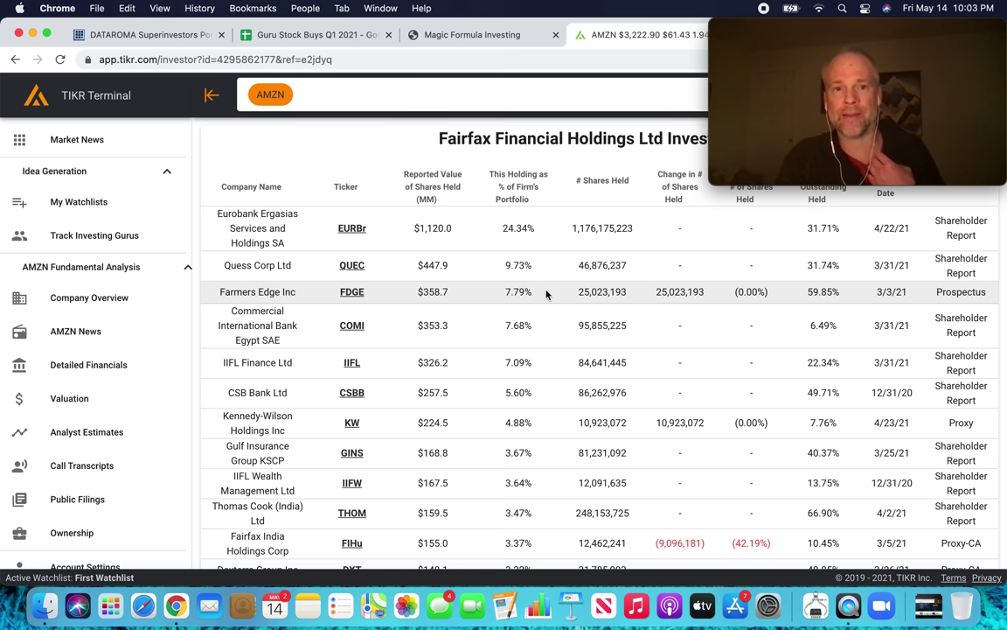
left_click(308, 35)
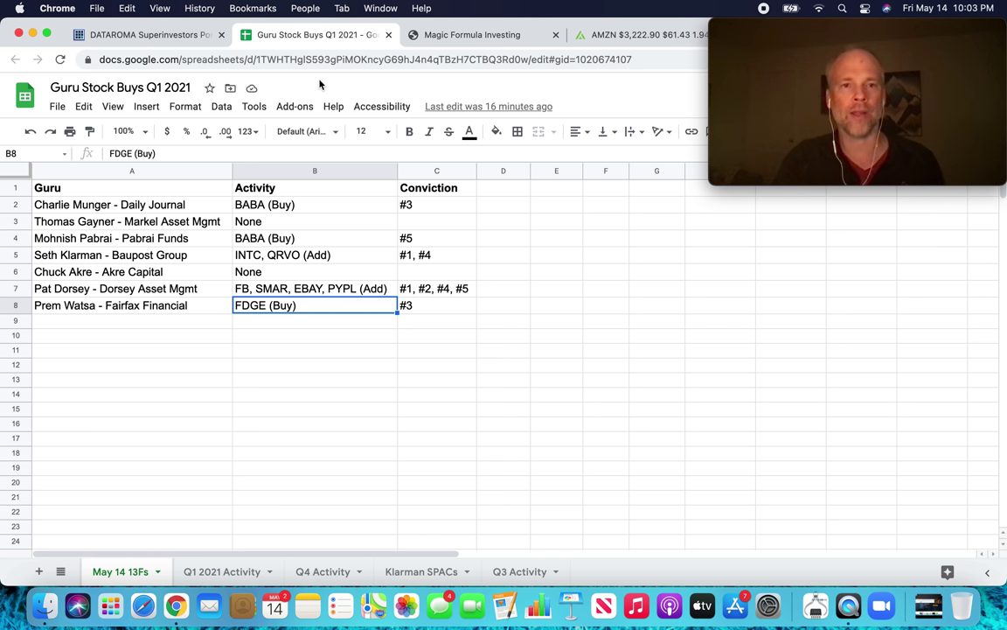
Return to Dataroma's updates list and open Christopher Bloomstran's Semper Augustus portfolio
left_click(145, 33)
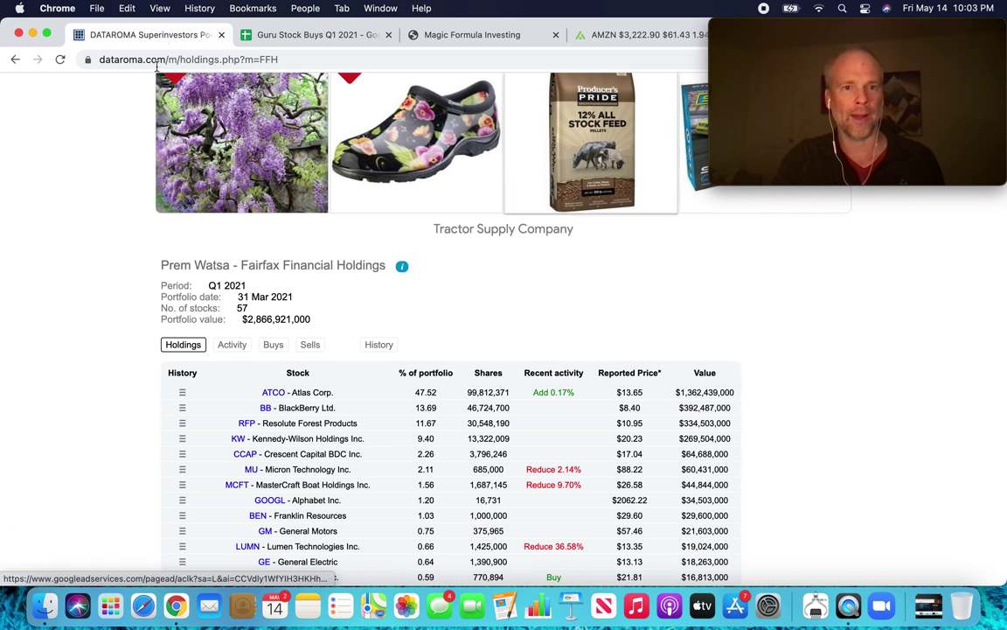
left_click(15, 60)
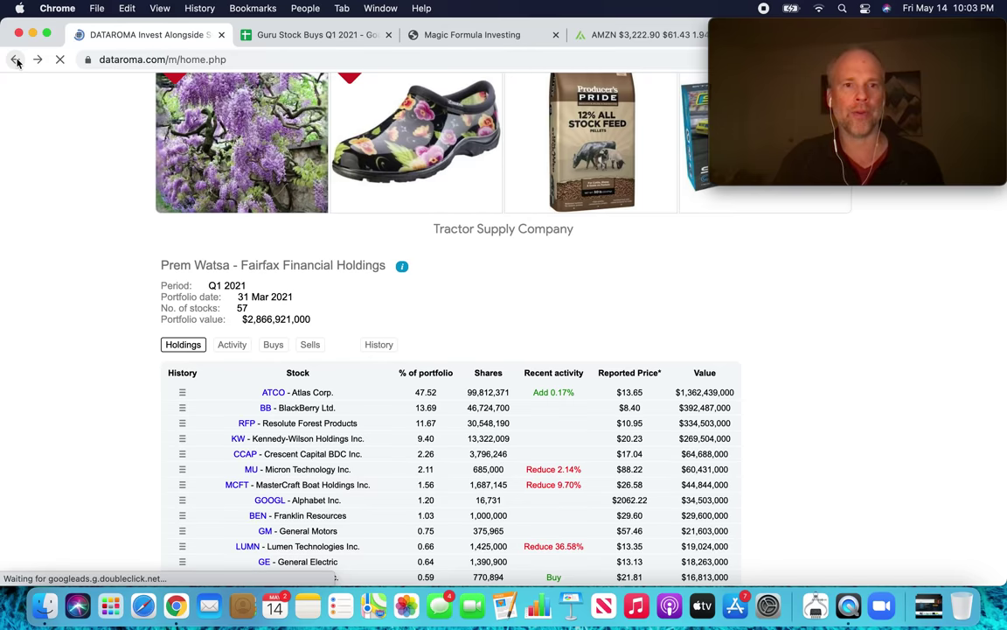
scroll(105, 407, "down", 2)
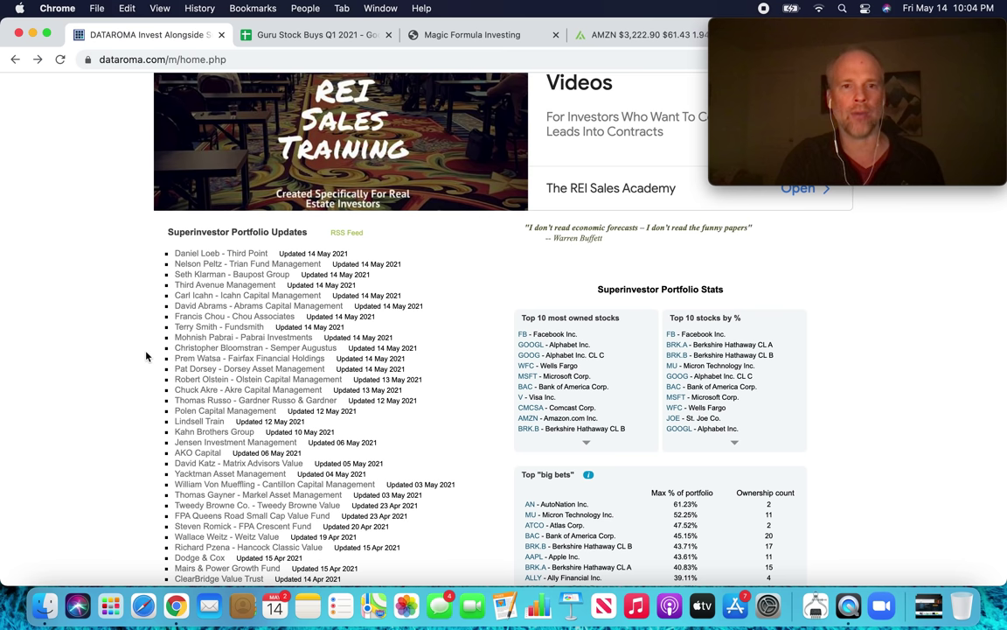
left_click(186, 350)
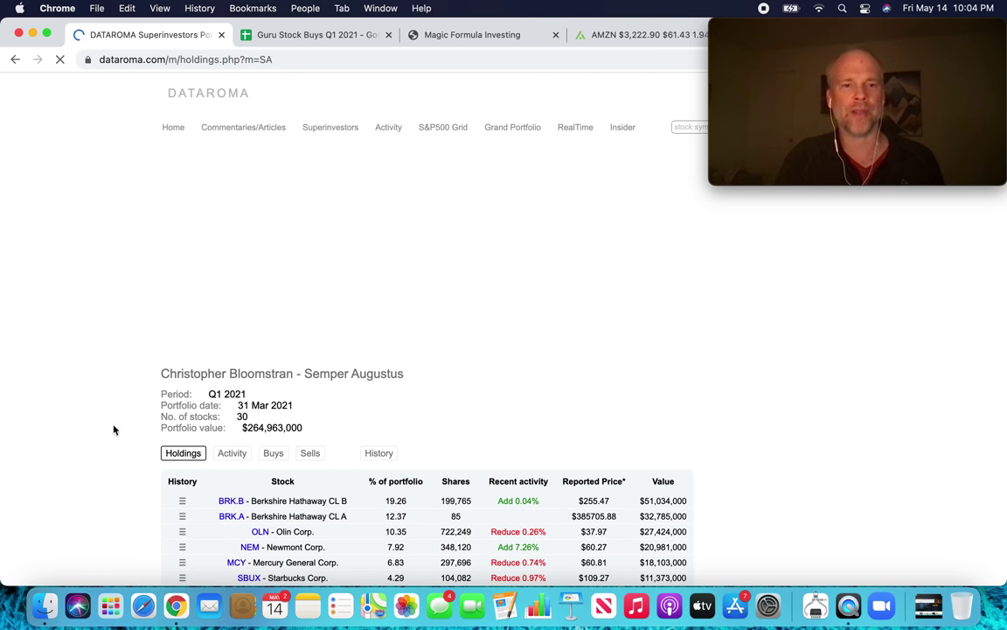
Scroll through Semper Augustus's holdings, including Kinross Gold (KGC) at 3.91%, and back up
scroll(114, 430, "down", 2)
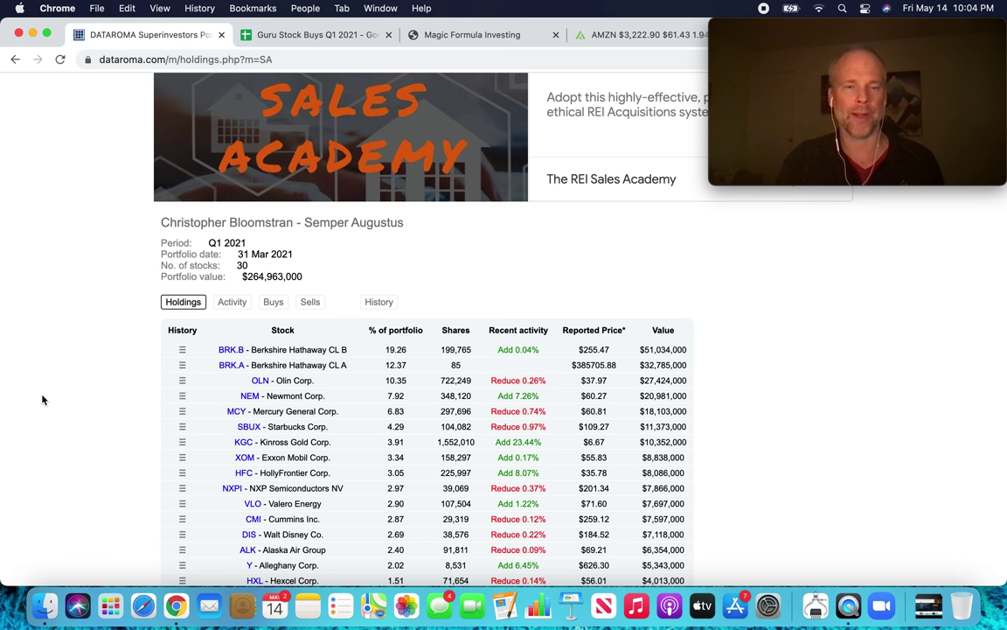
scroll(40, 401, "up", 4)
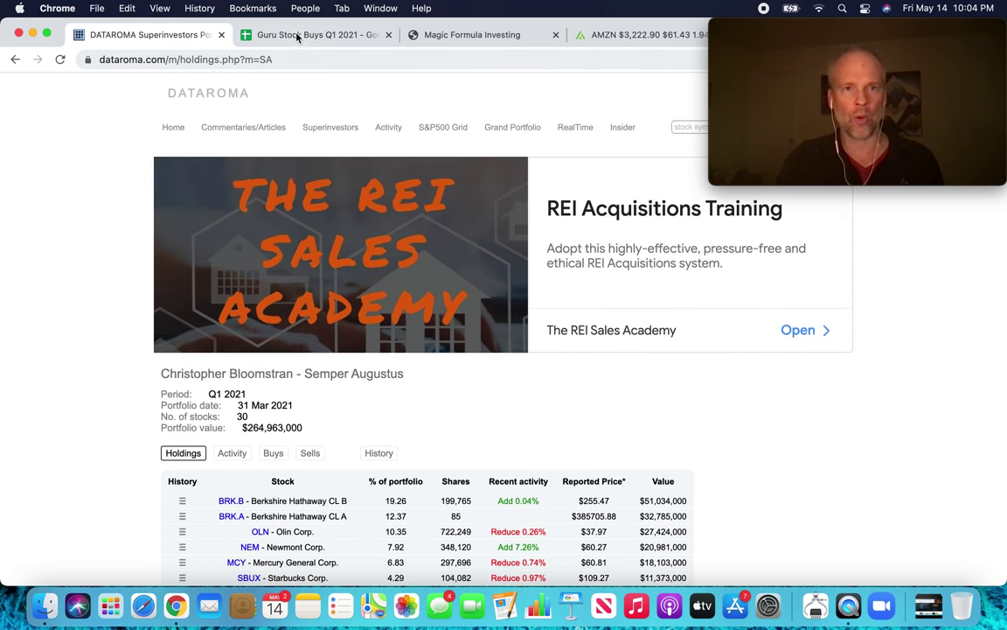
Return to the Guru Stock Buys Q1 2021 sheet showing Fairfax's FDGE (Buy) at #3
left_click(267, 34)
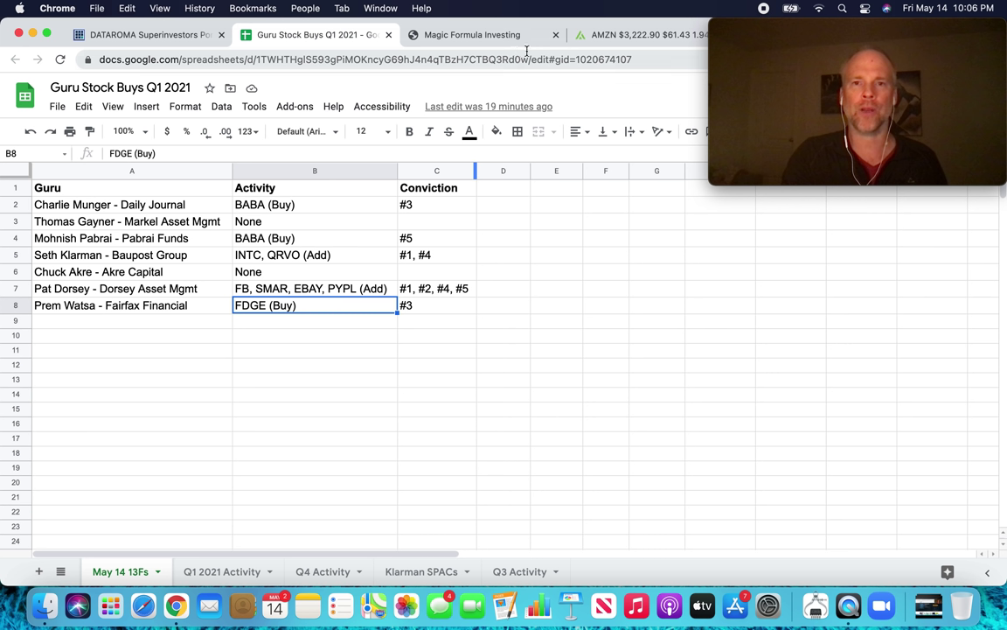
Scroll through the Magic Formula screener's top 30 companies above a $50 million market cap
left_click(501, 40)
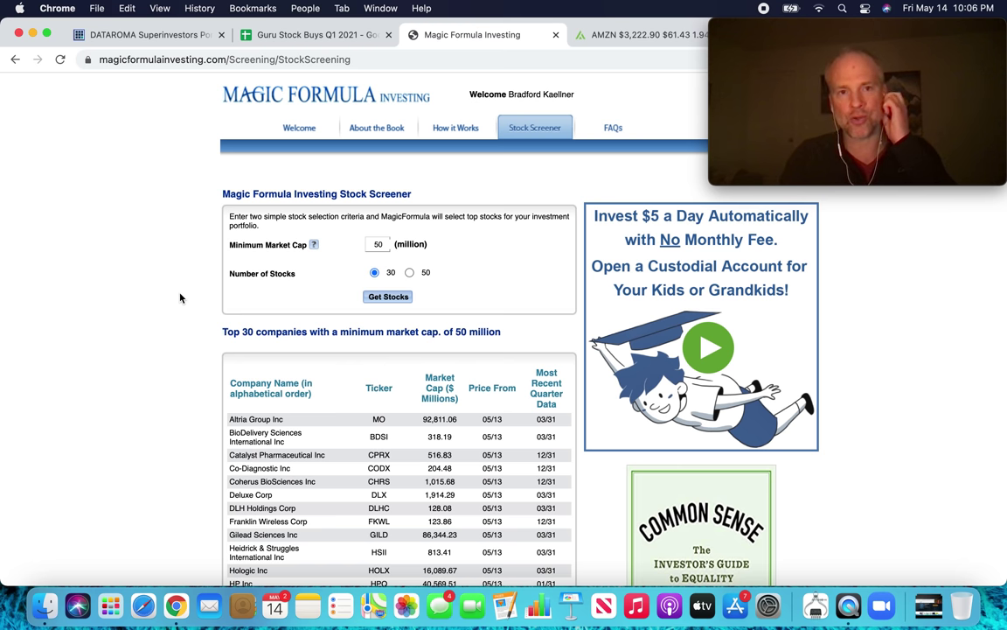
scroll(180, 298, "down", 1)
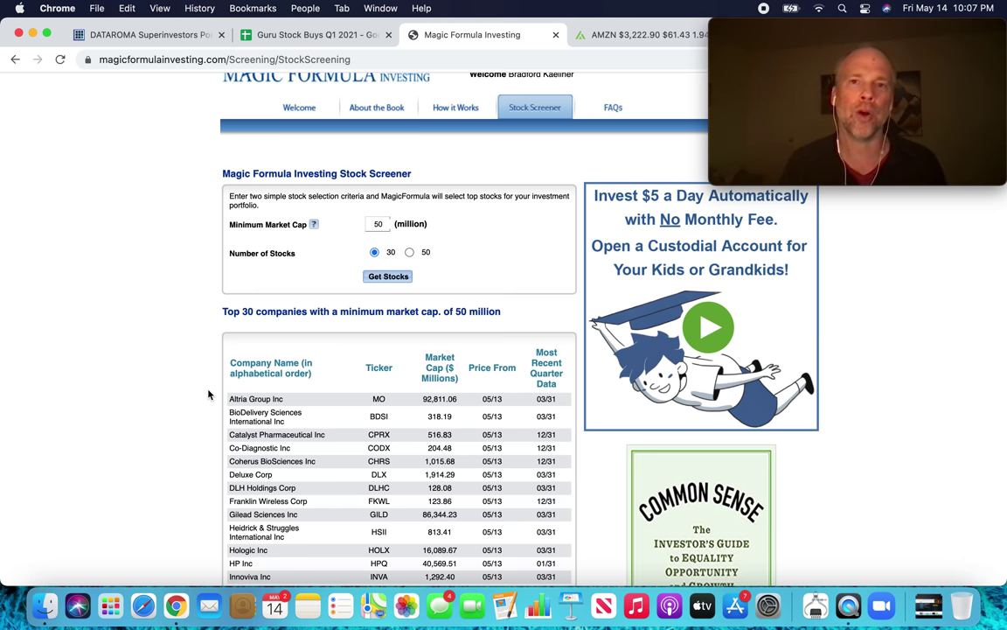
scroll(208, 394, "down", 5)
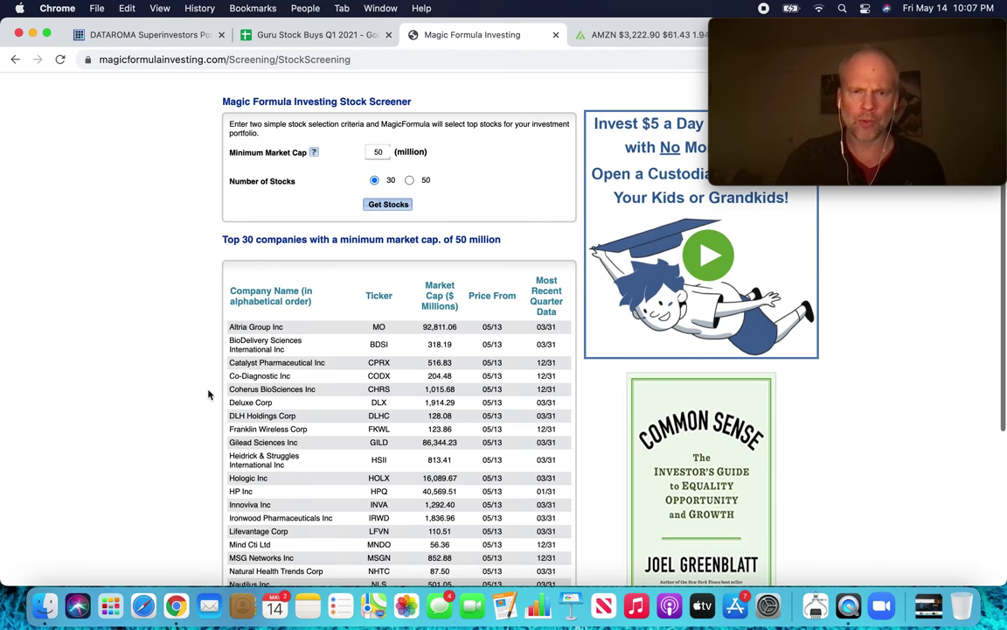
scroll(208, 395, "down", 1)
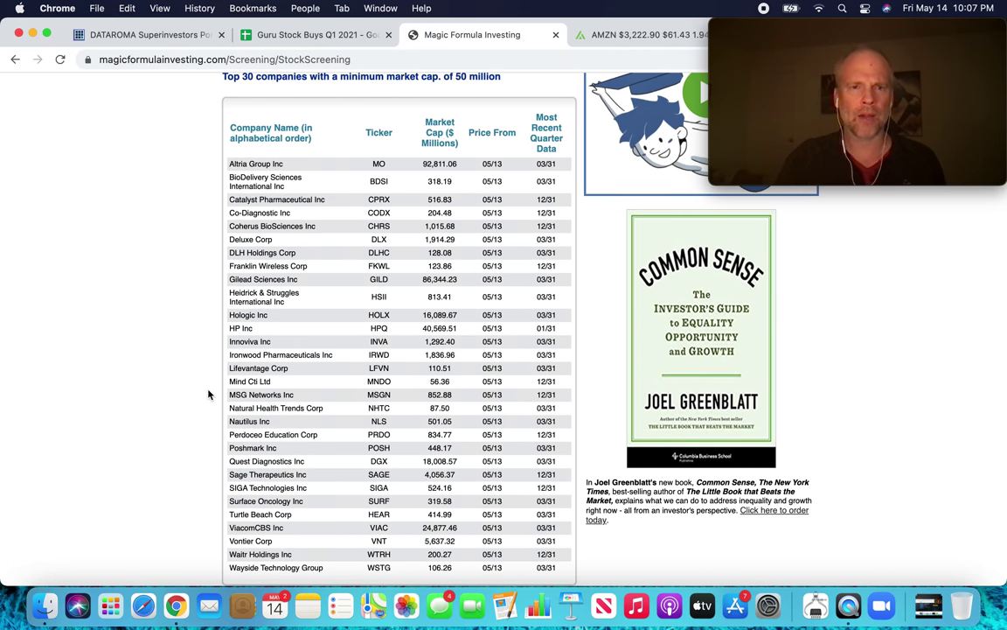
scroll(208, 394, "down", 1)
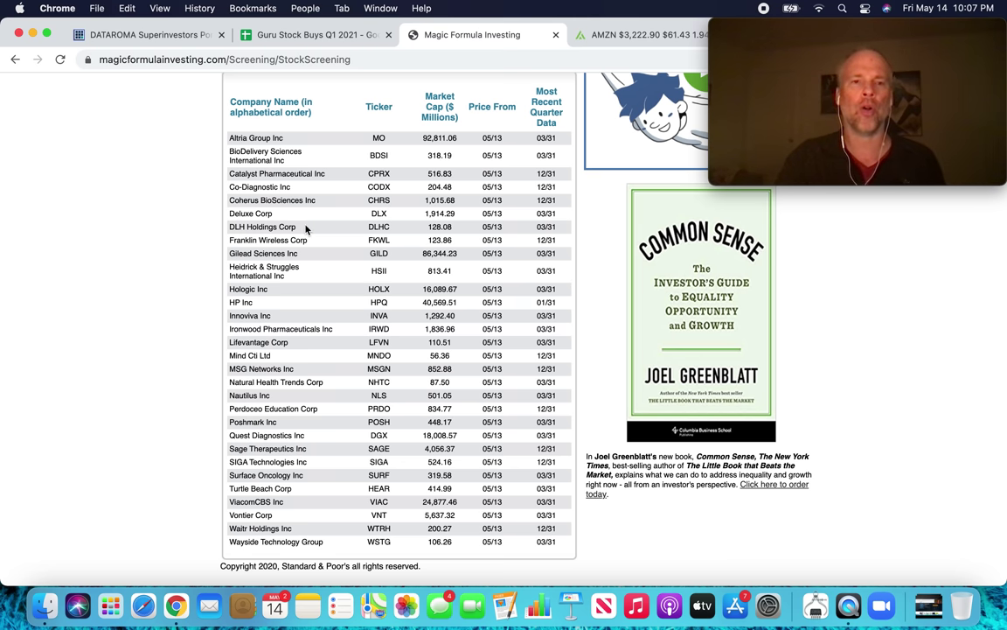
scroll(185, 236, "up", 1)
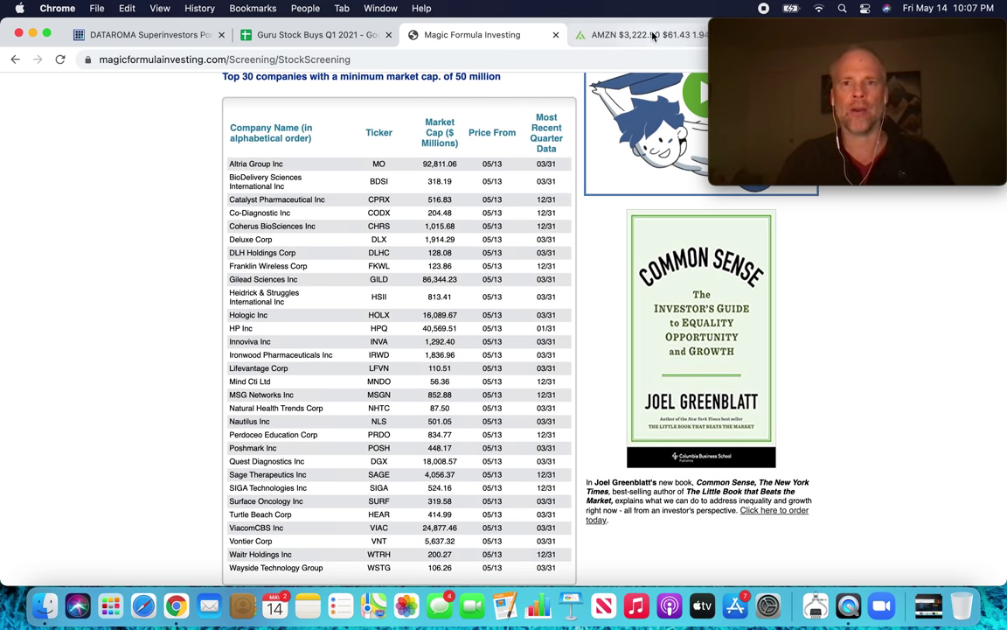
left_click(625, 34)
Search TIKR for 'dlh' and open the DLH Holdings Corp. (DLHC) overview
left_click(486, 92)
type("\\dl")
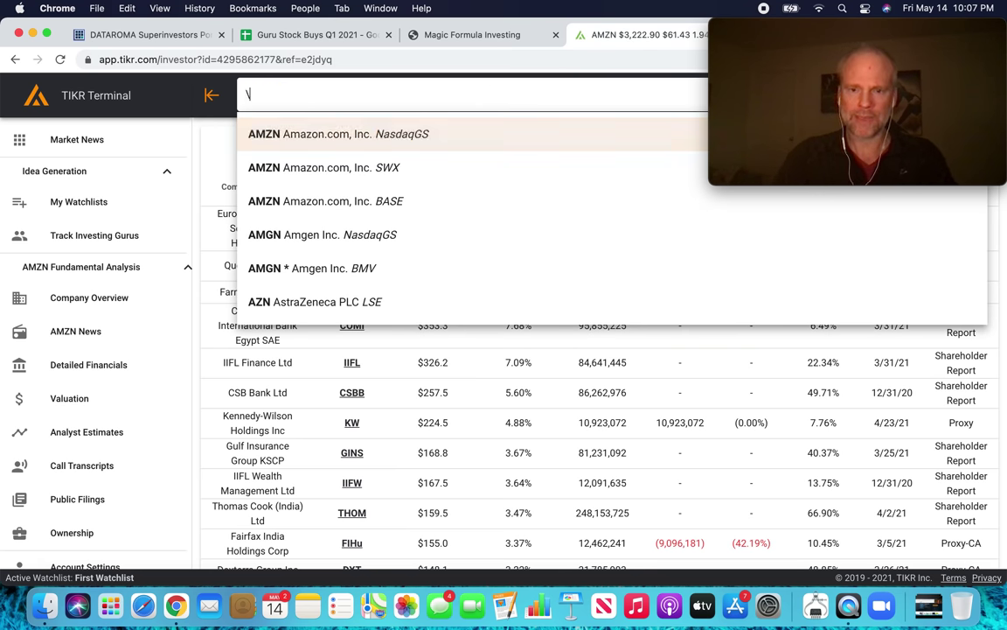
key("BackSpace")
key("BackSpace")
key("BackSpace")
type("dlh")
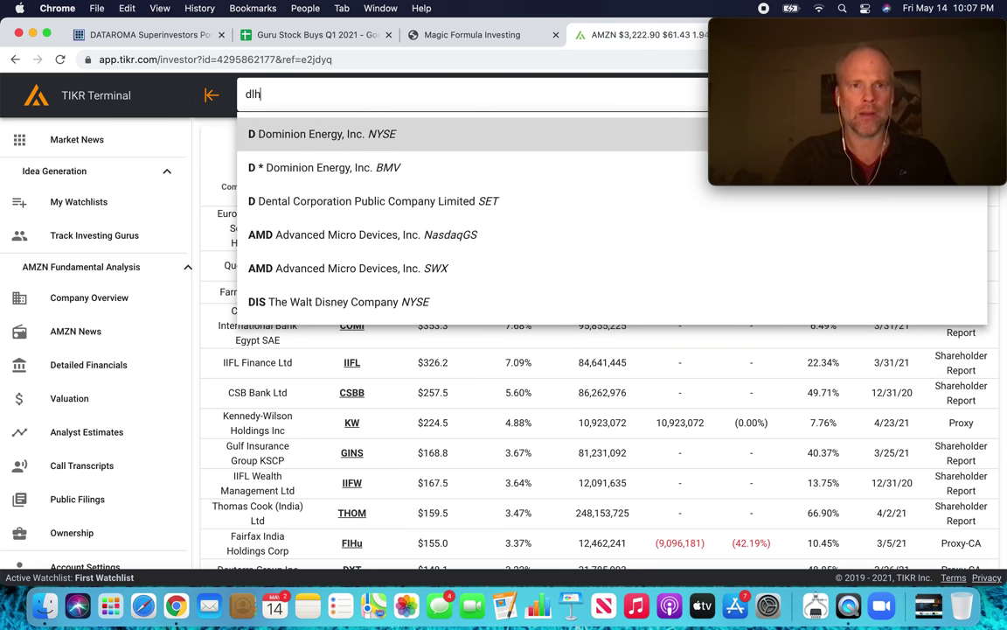
left_click(418, 133)
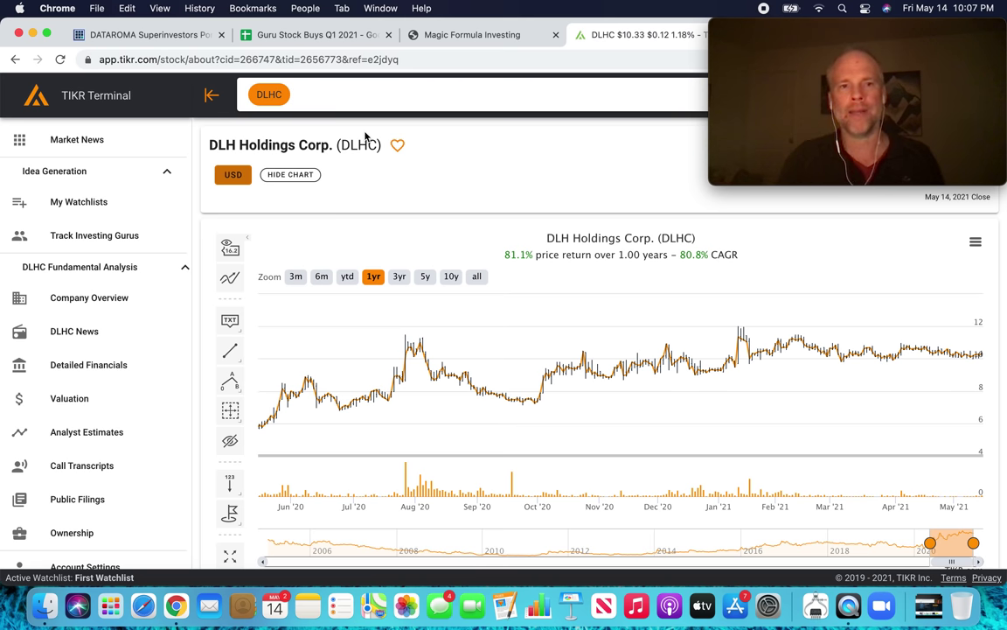
Show DLHC's 10-year price chart (787.2% return, 24.4% CAGR), checking it against the Magic Formula list
left_click(451, 278)
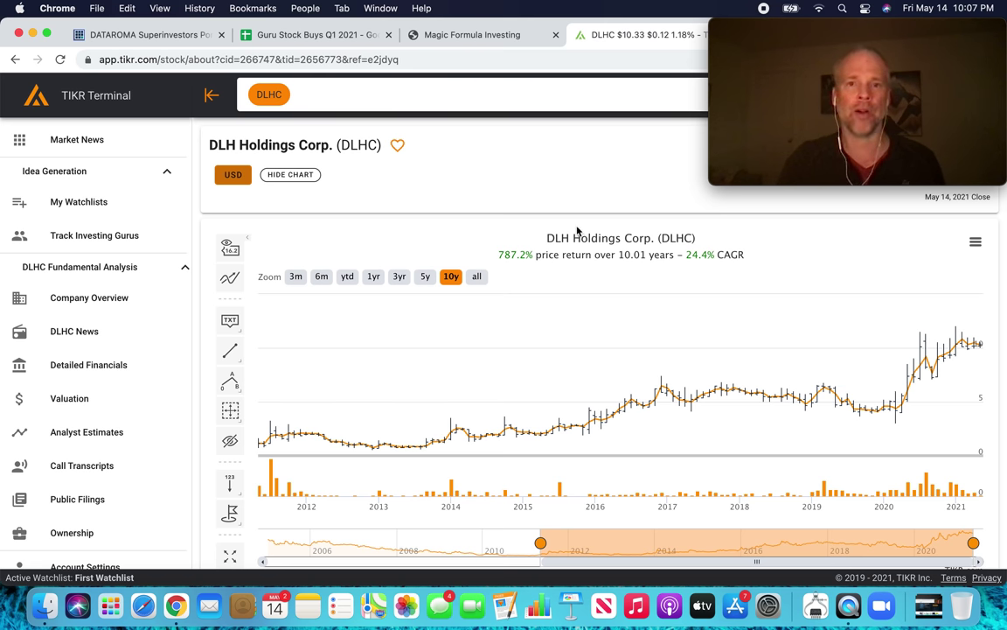
scroll(748, 268, "down", 10)
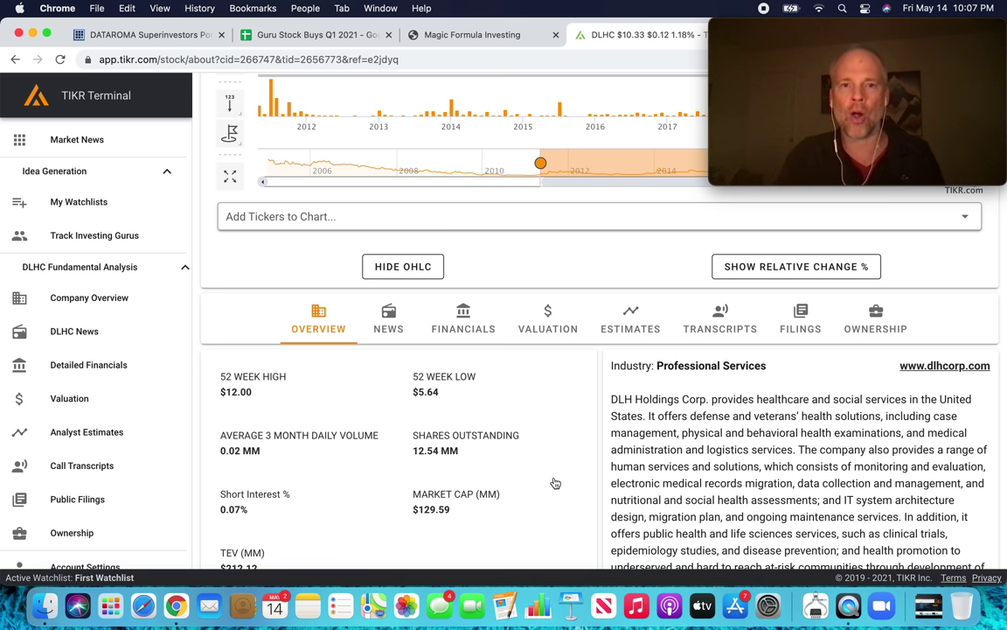
scroll(588, 421, "up", 2)
scroll(588, 421, "up", 5)
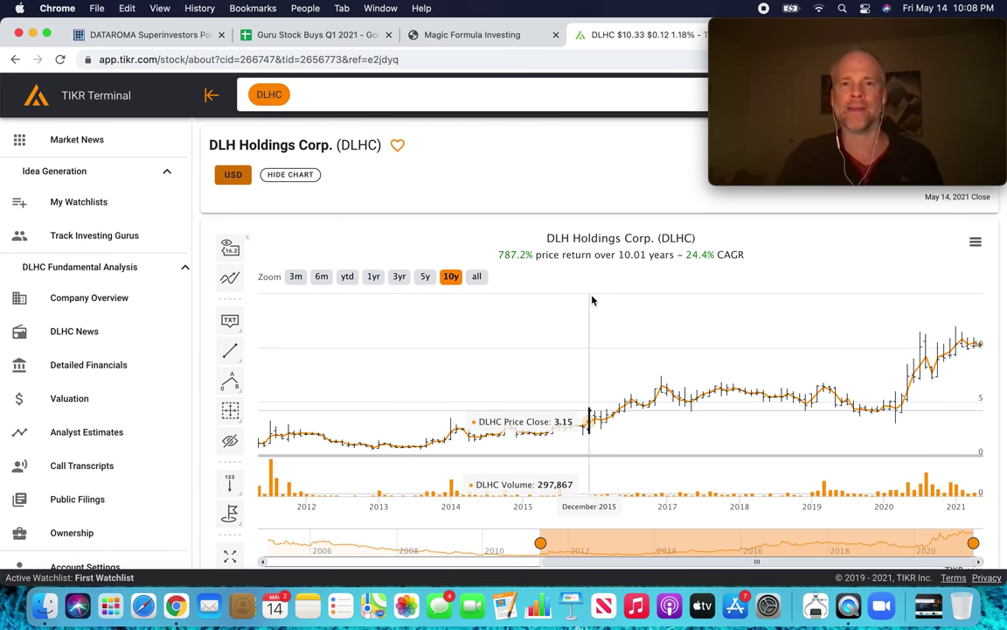
left_click(461, 36)
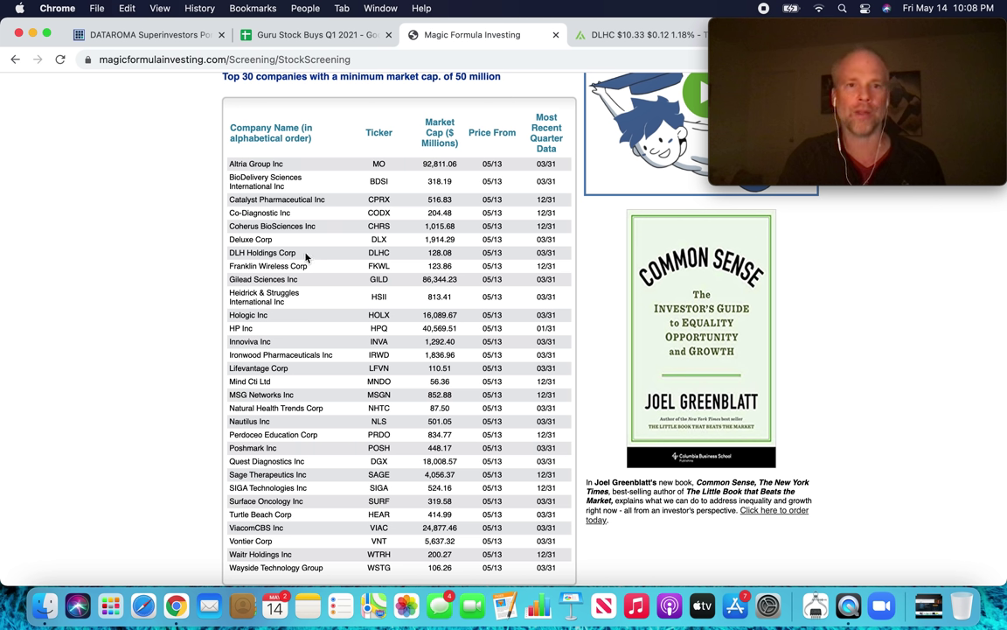
left_click(624, 31)
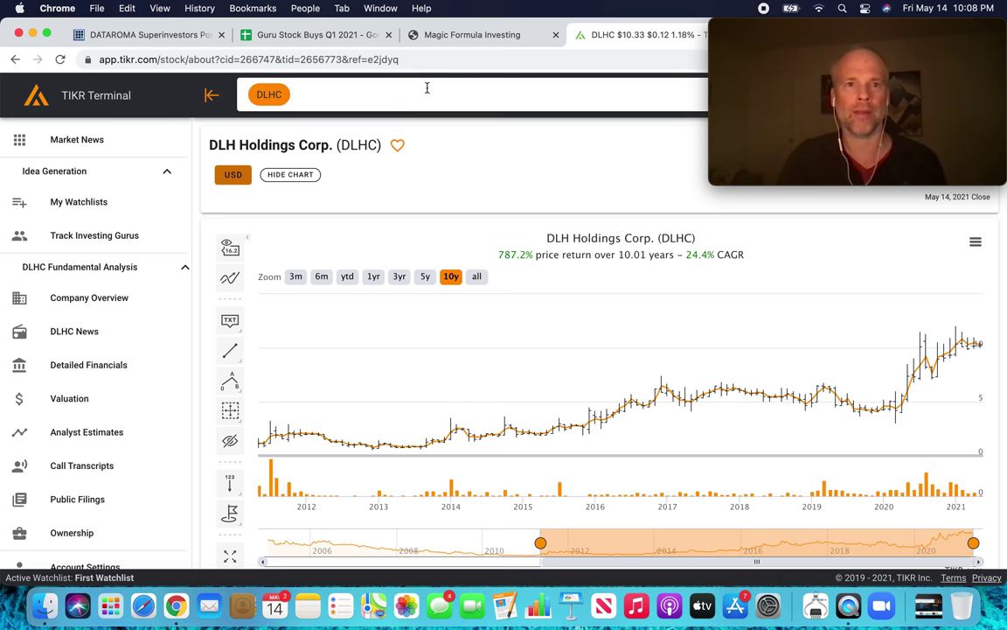
left_click(342, 37)
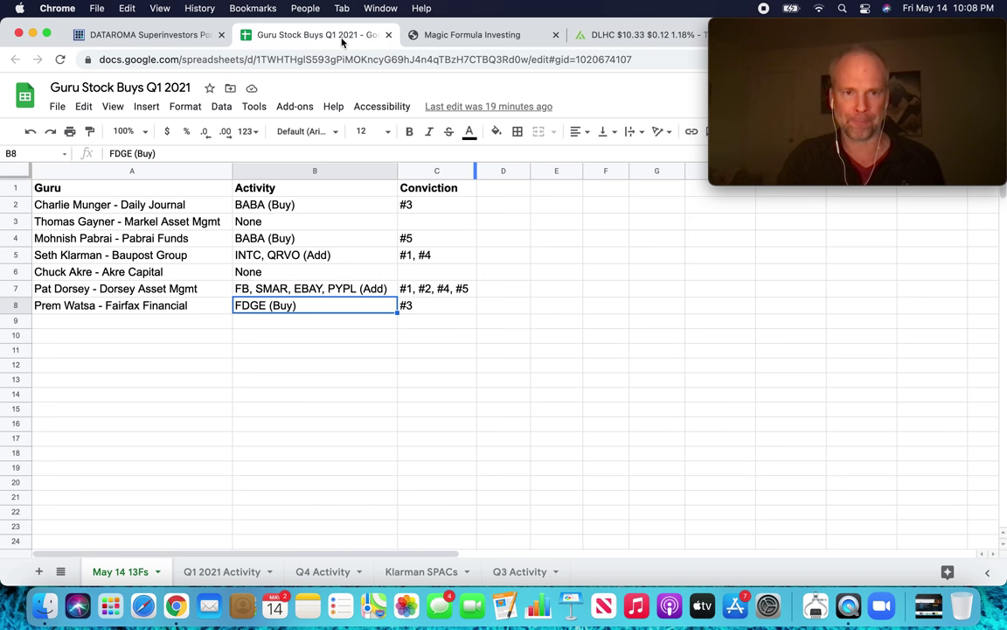
left_click(422, 35)
scroll(160, 412, "down", 3)
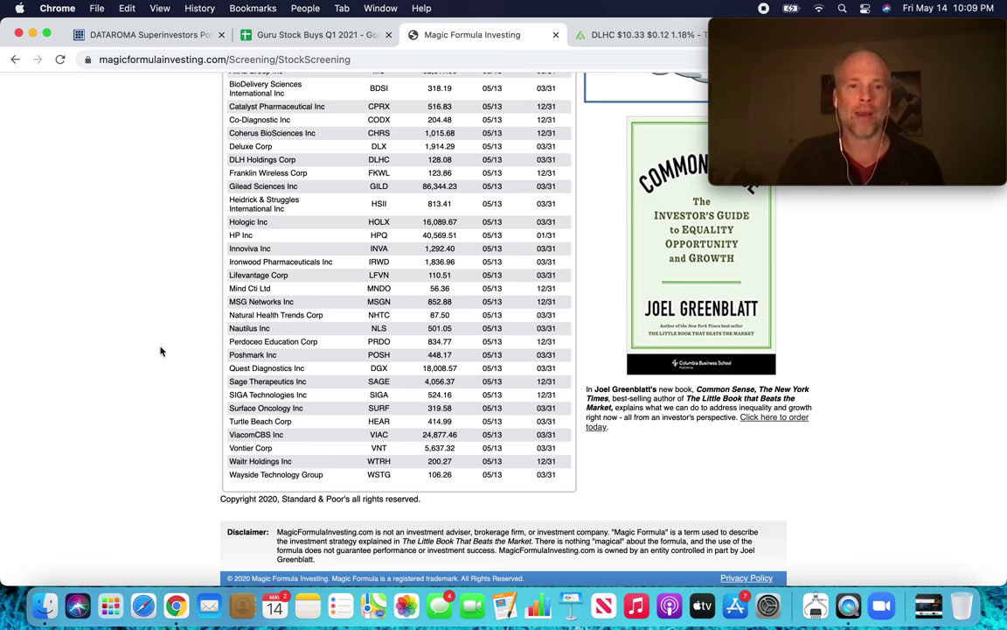
scroll(161, 351, "up", 2)
scroll(161, 350, "up", 5)
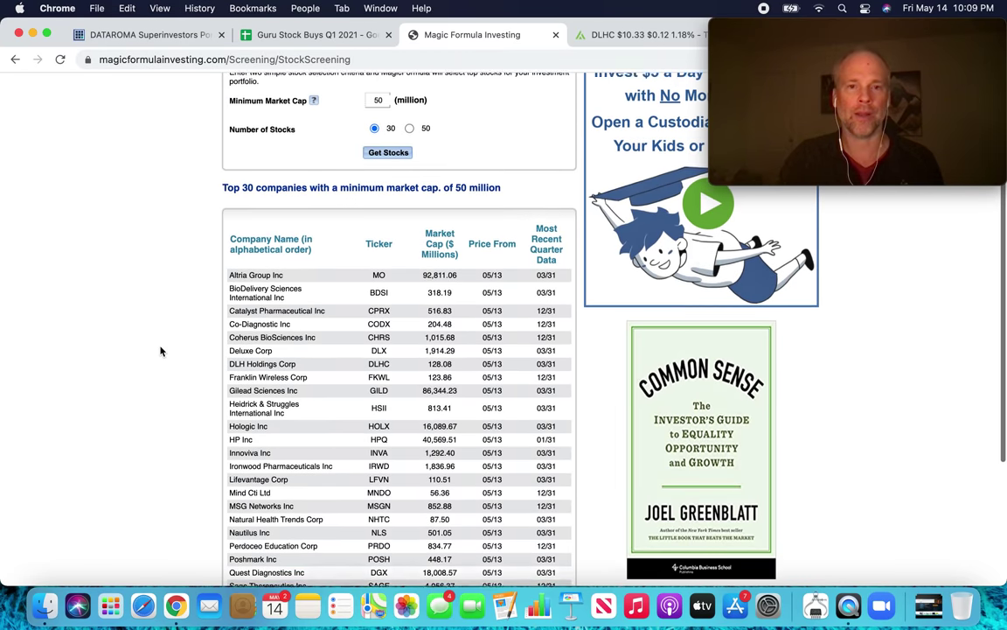
scroll(161, 350, "down", 7)
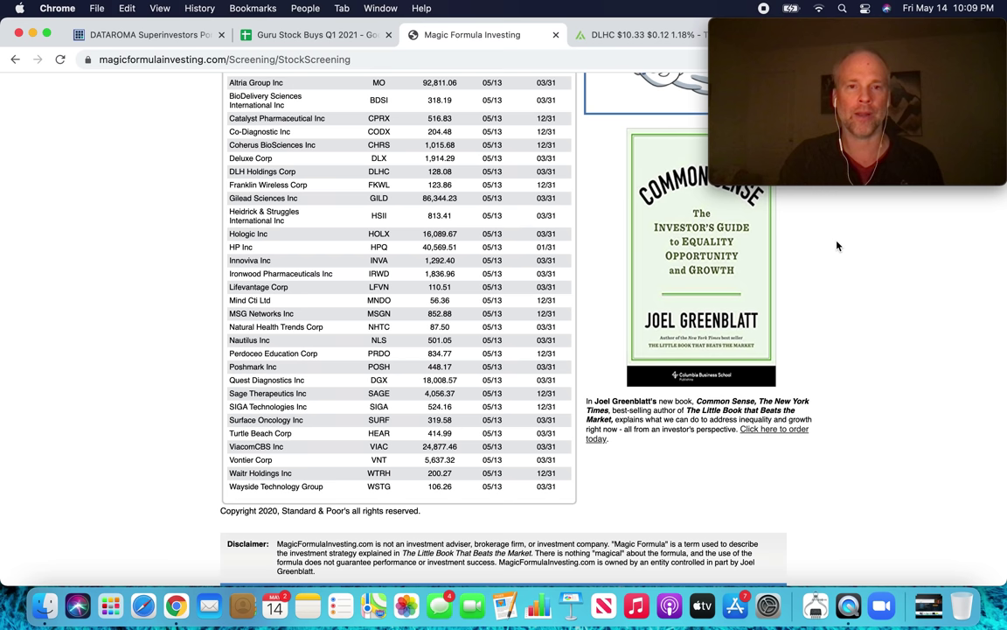
scroll(837, 246, "up", 8)
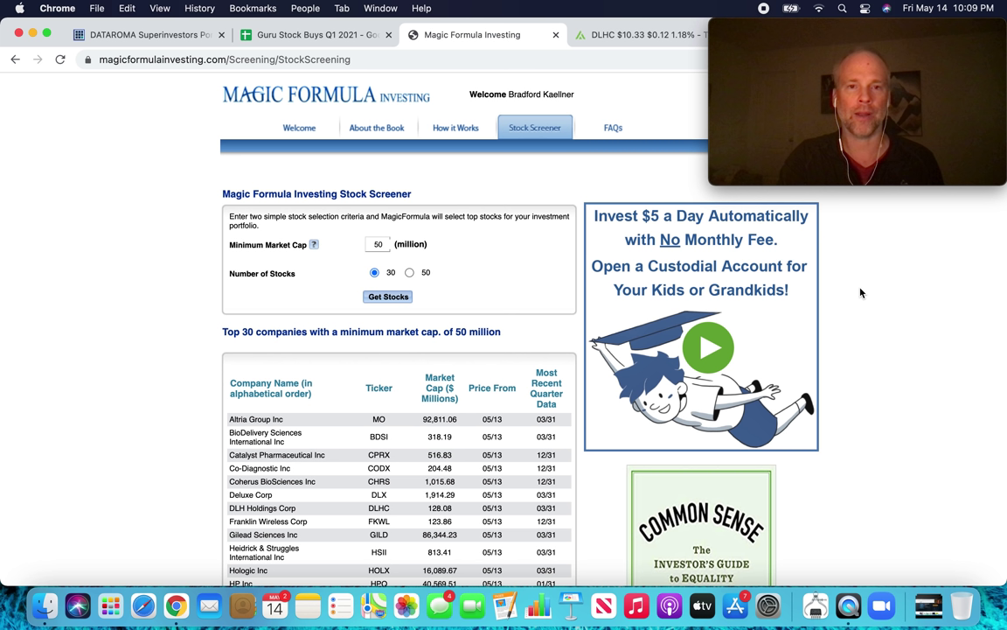
mouse_move(771, 45)
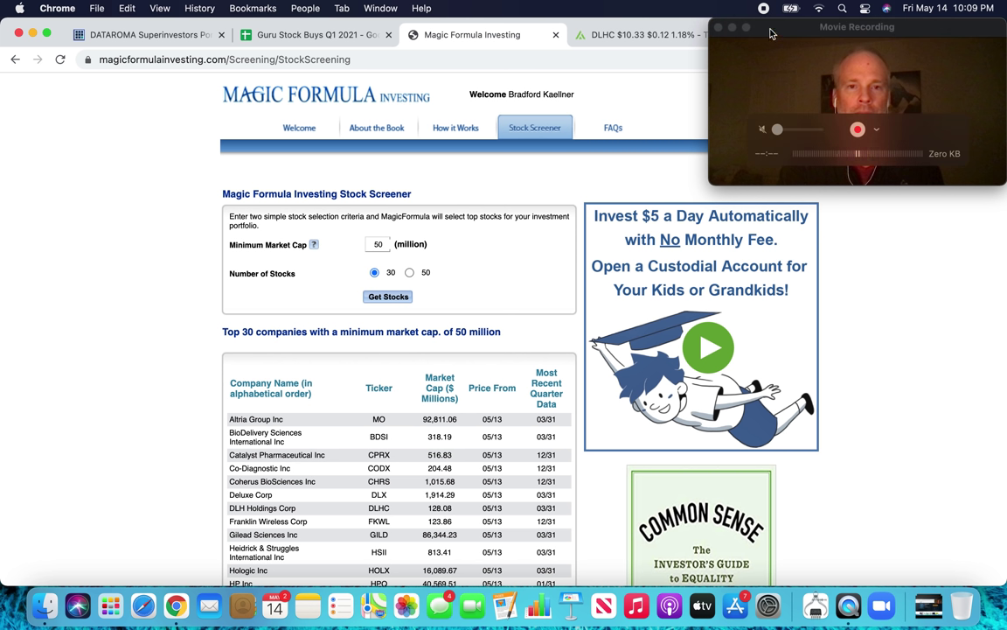